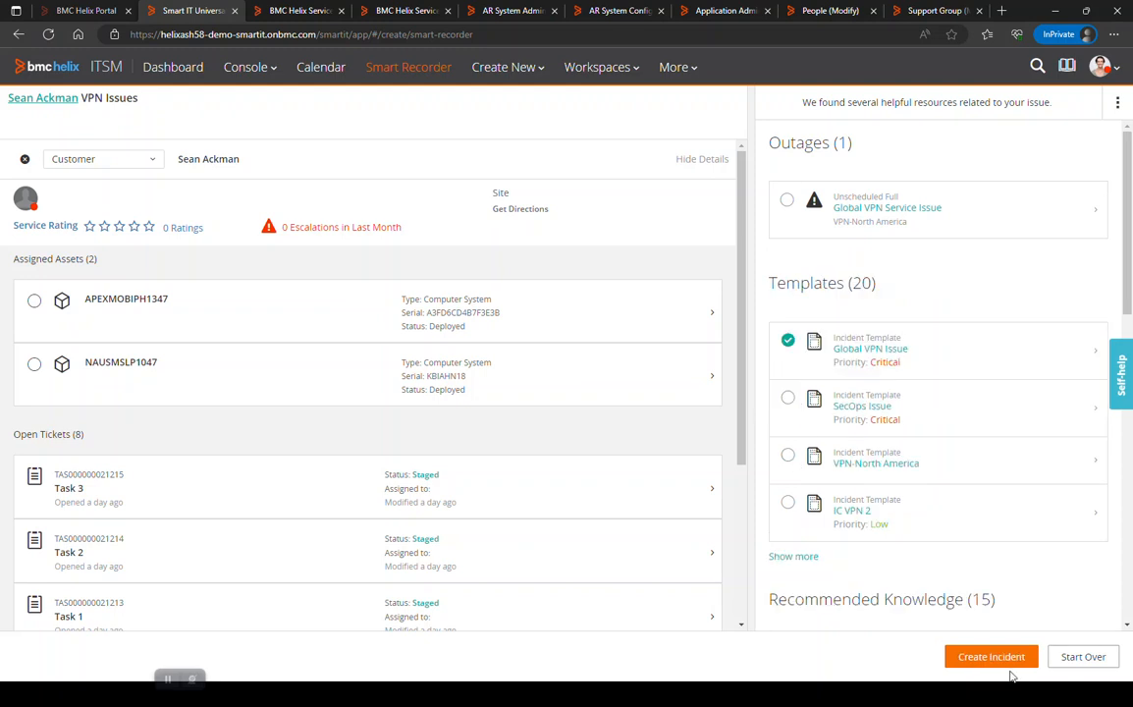
Create an incident from the selected Global VPN Issue template and save the draft ticket.
left_click(992, 657)
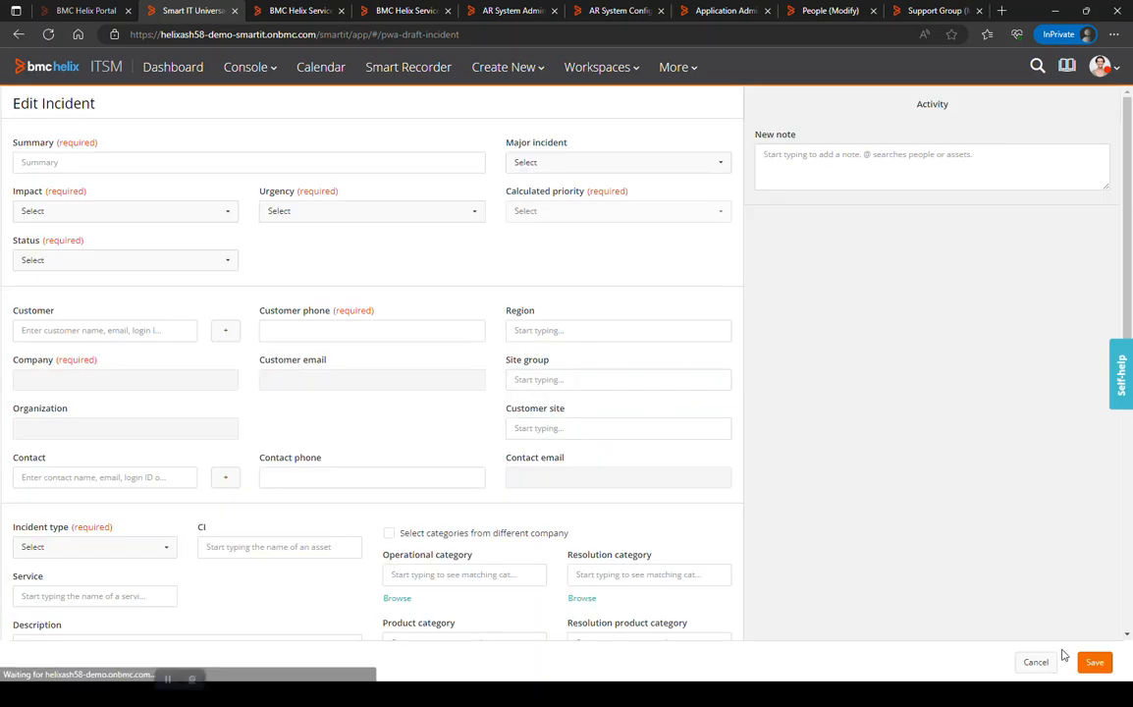
left_click(1095, 663)
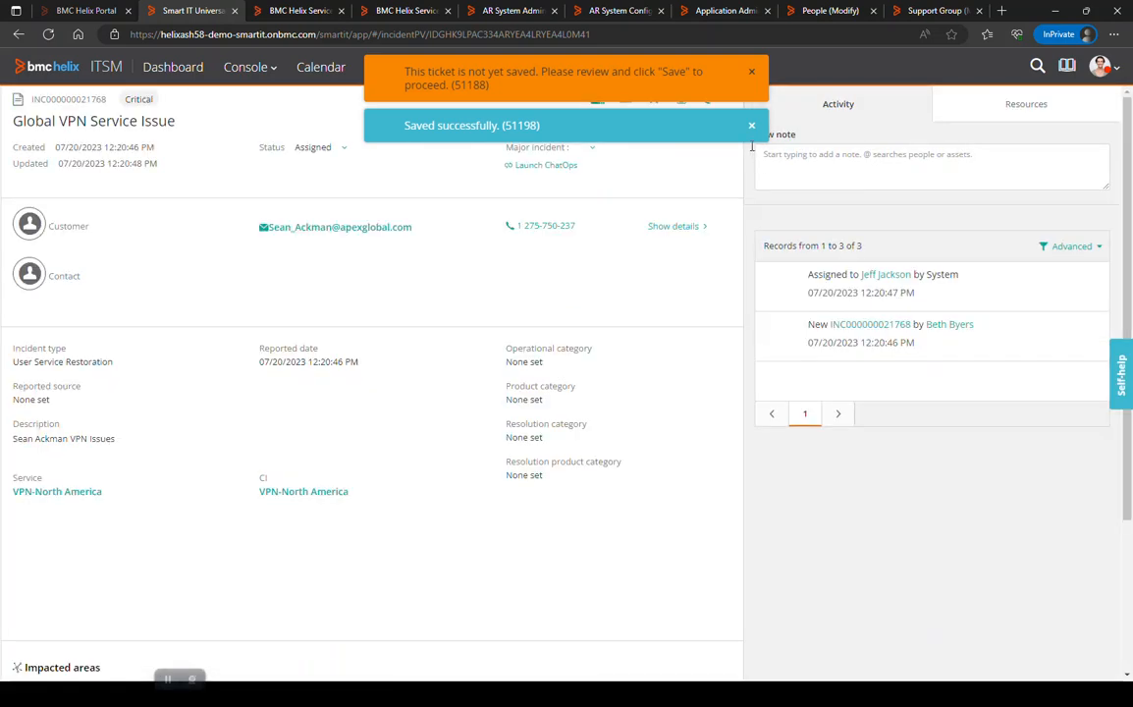
left_click(750, 128)
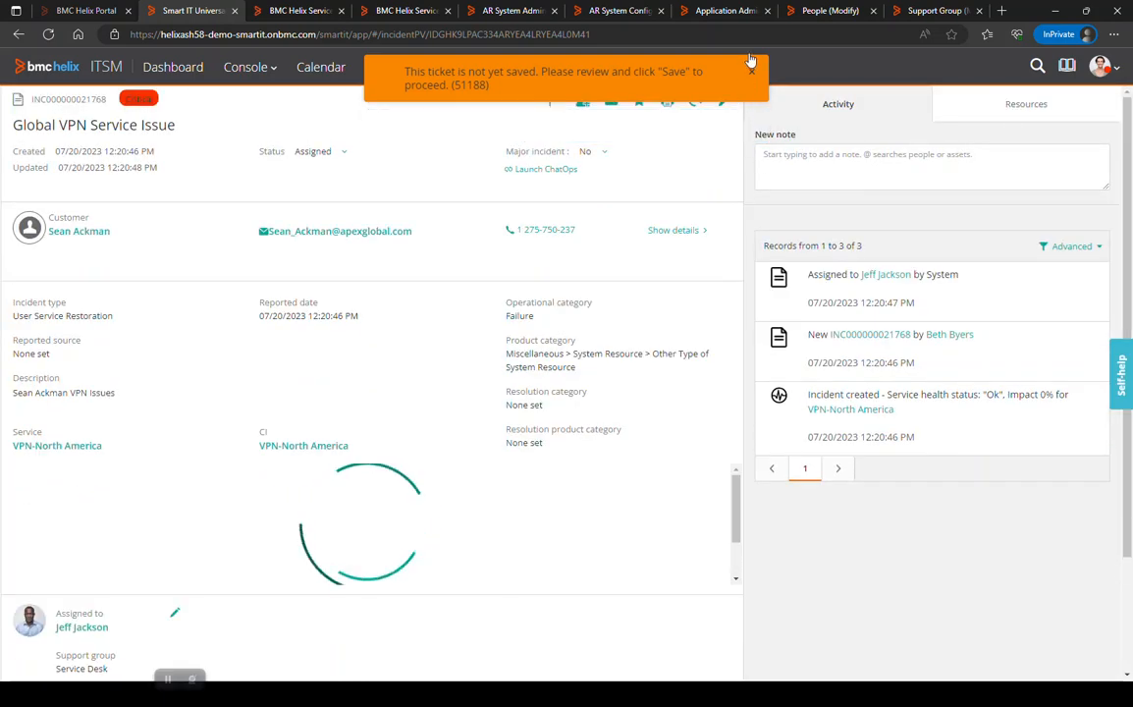
Review the incident's related resources, covering outages, recommended knowledge and recommended tickets.
left_click(1022, 112)
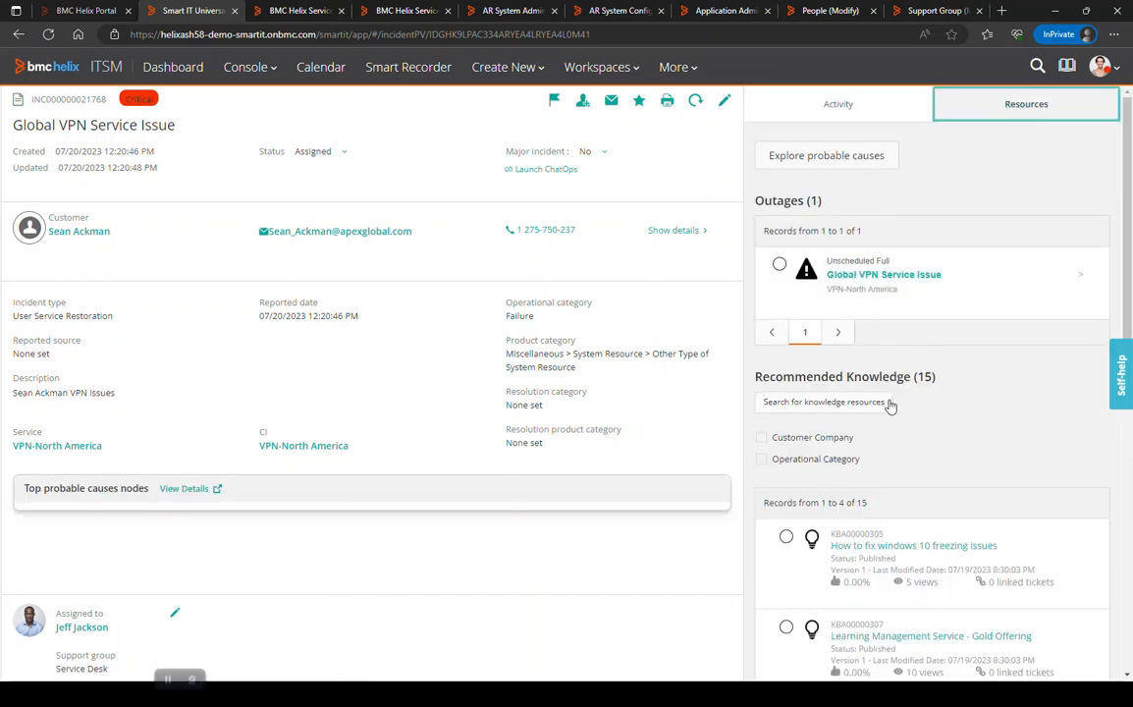
scroll(891, 404, "down", 5)
scroll(887, 408, "down", 3)
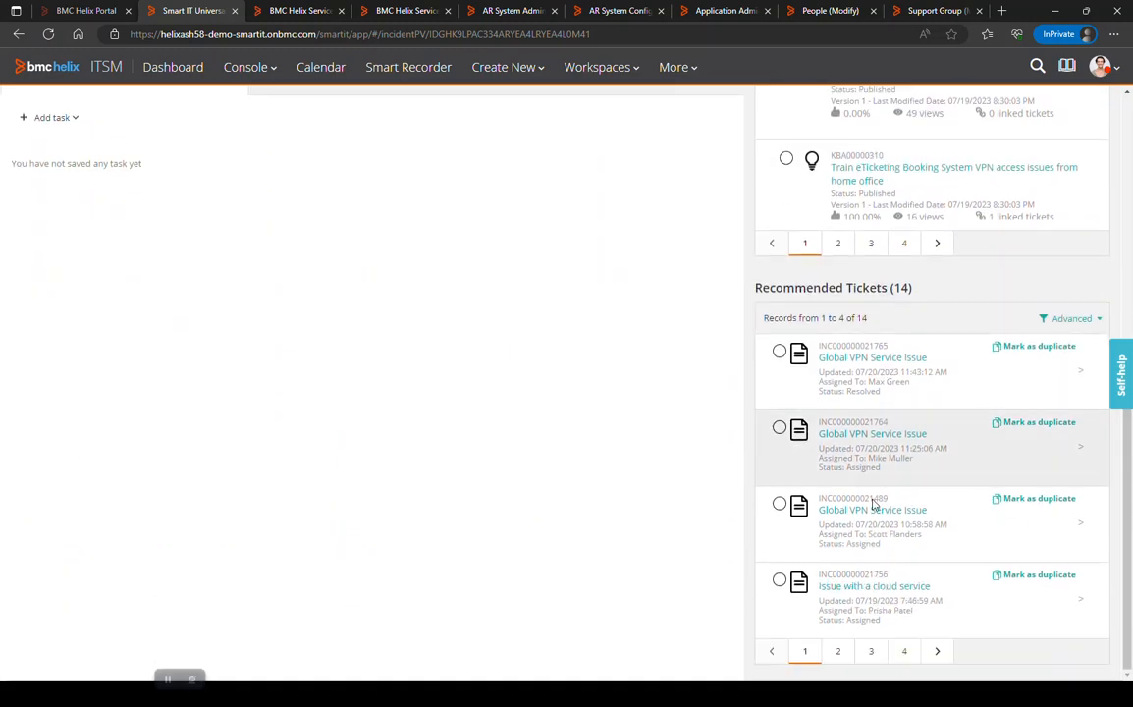
scroll(864, 522, "up", 10)
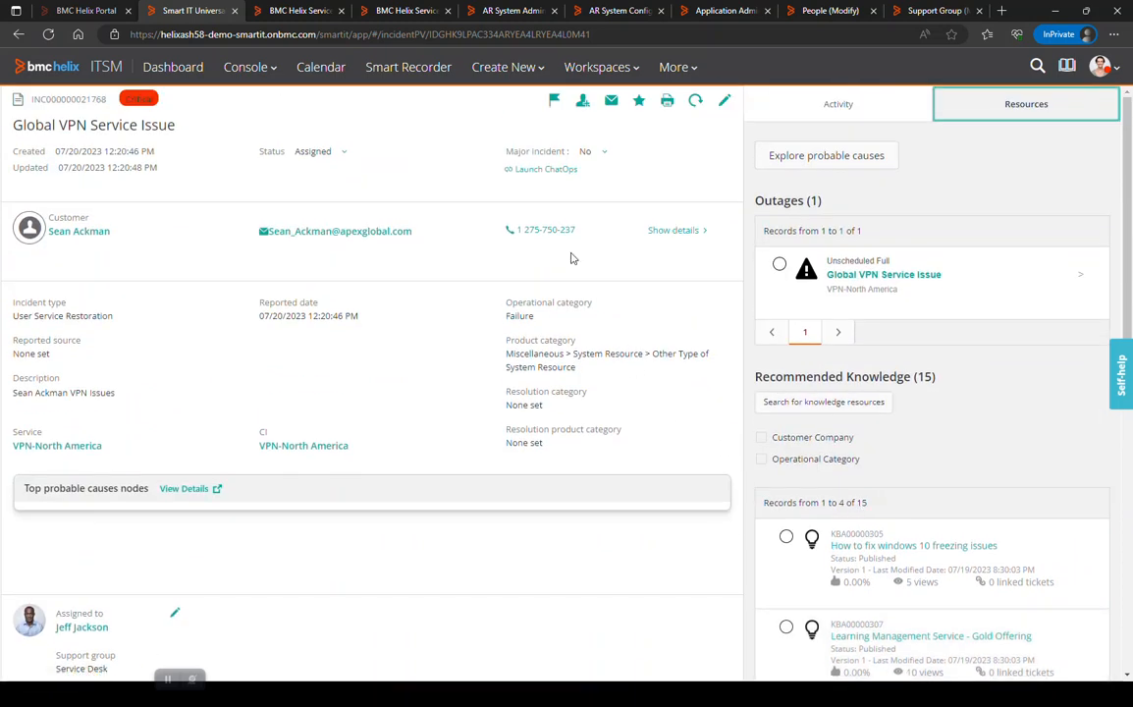
View the top probable cause details for the VPN-North America service in Service Monitoring, and return to the incident.
key("ctrl")
key("ctrl")
key("ctrl")
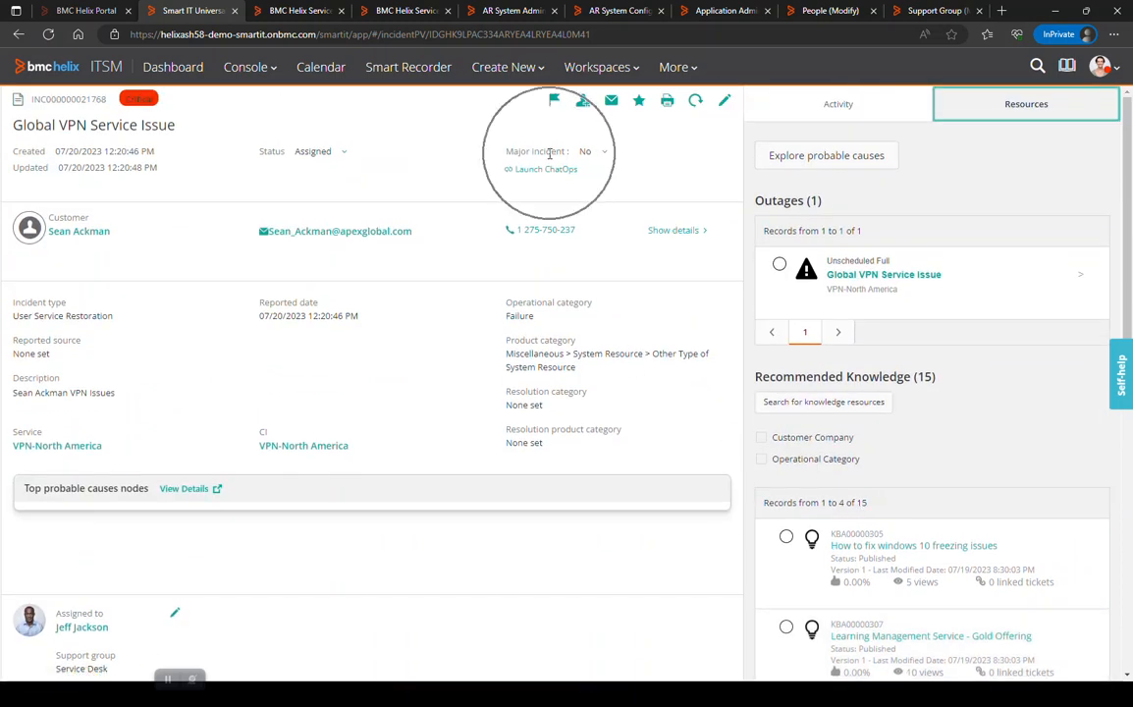
key("ctrl")
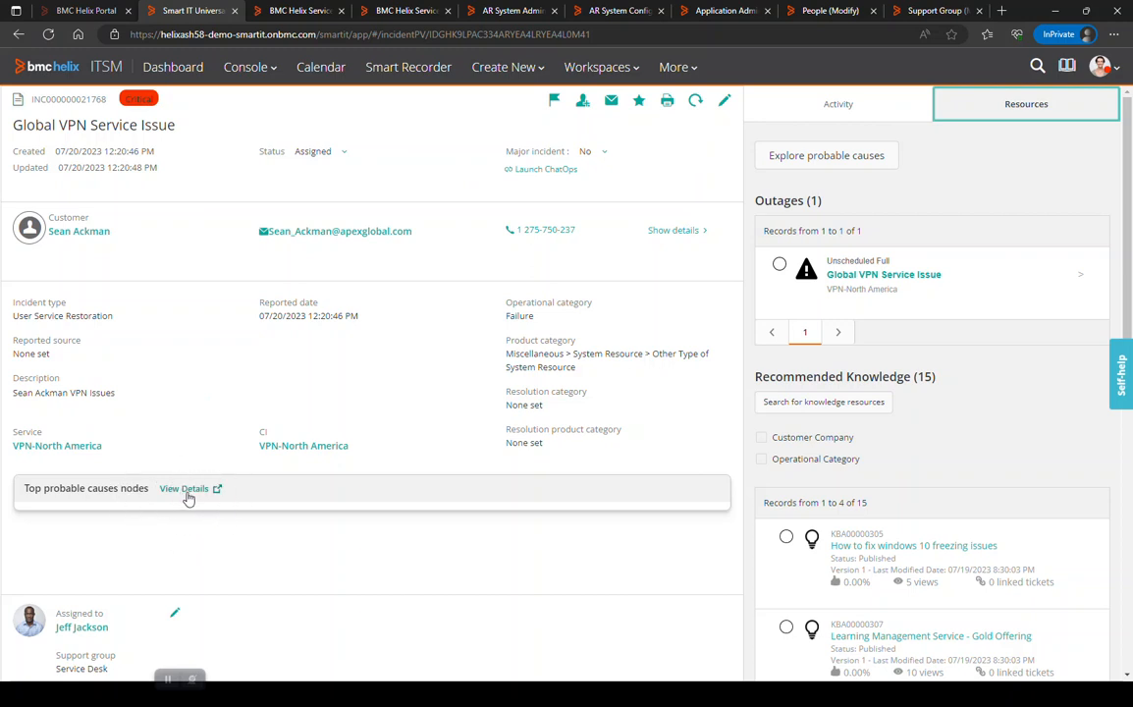
left_click(185, 489)
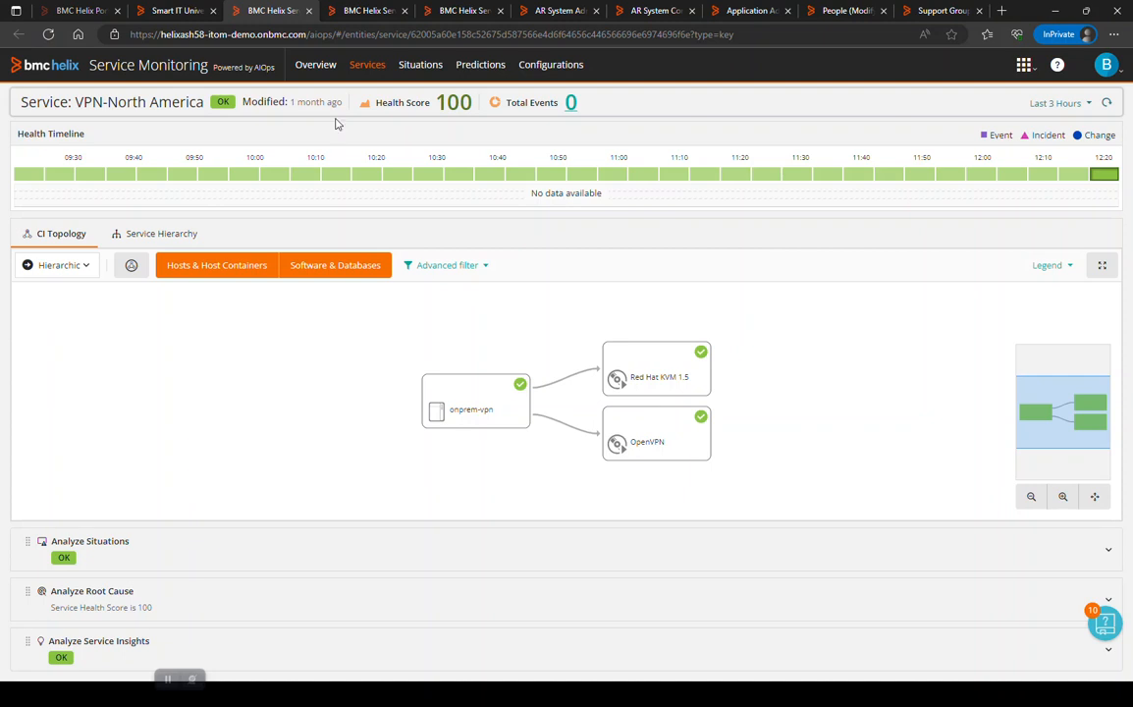
left_click(159, 12)
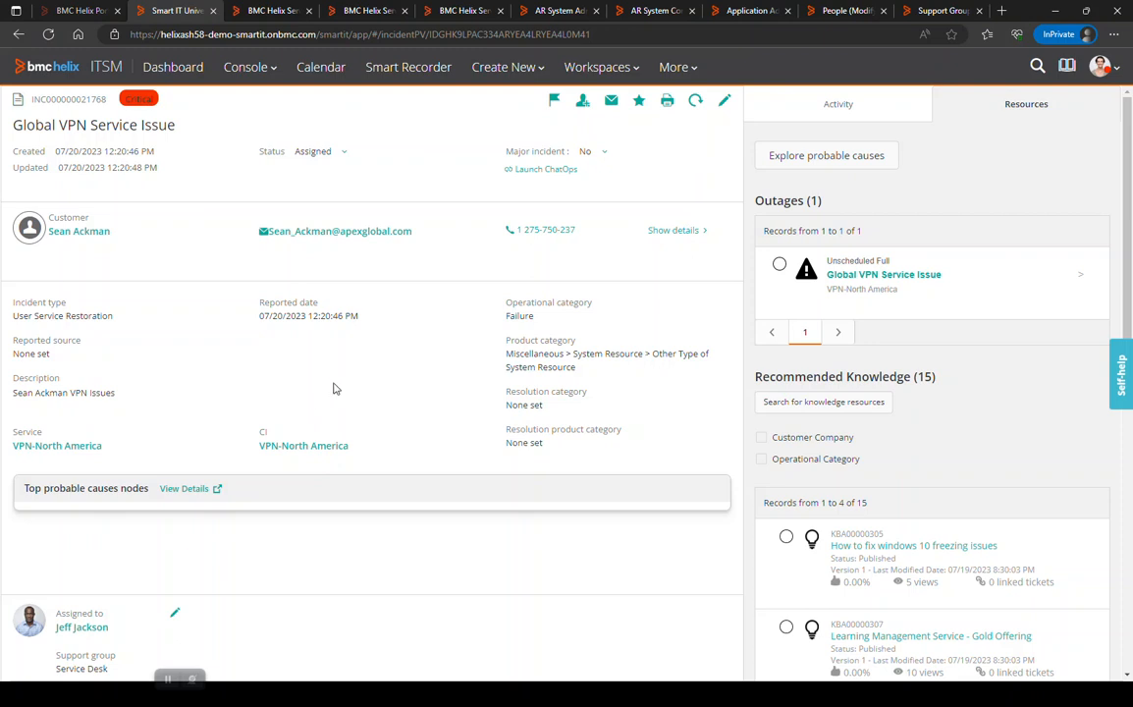
Edit the incident's Major incident value and set it to Candidate.
left_click(604, 157)
left_click(597, 165)
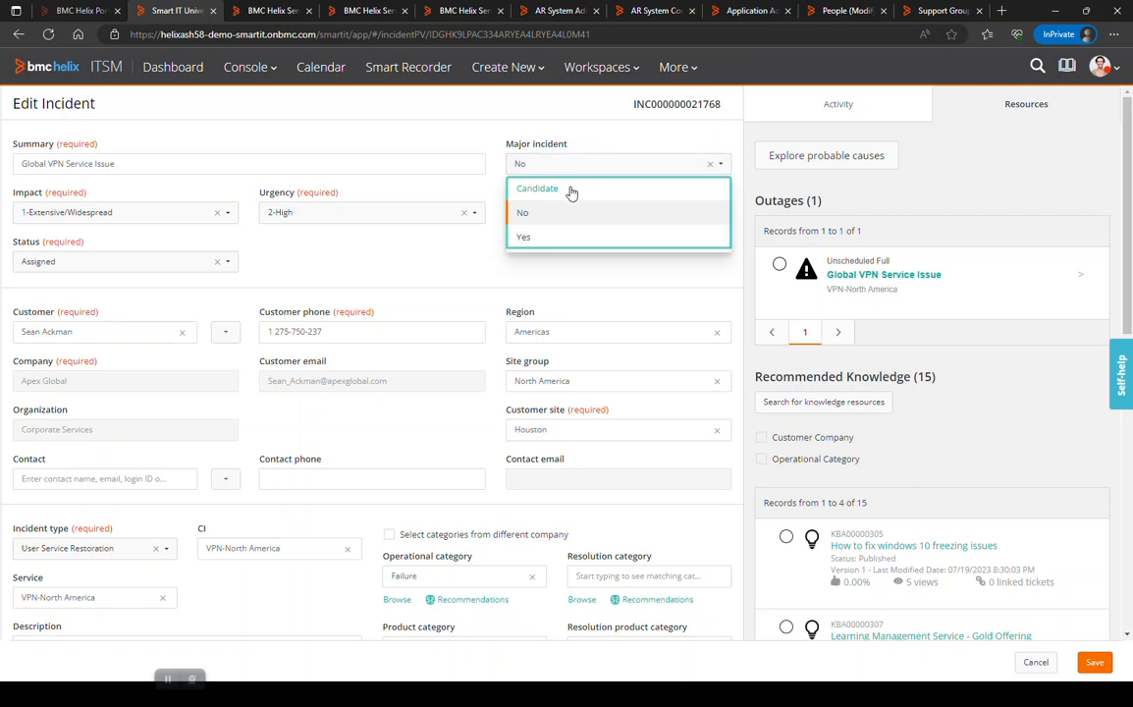
left_click(572, 191)
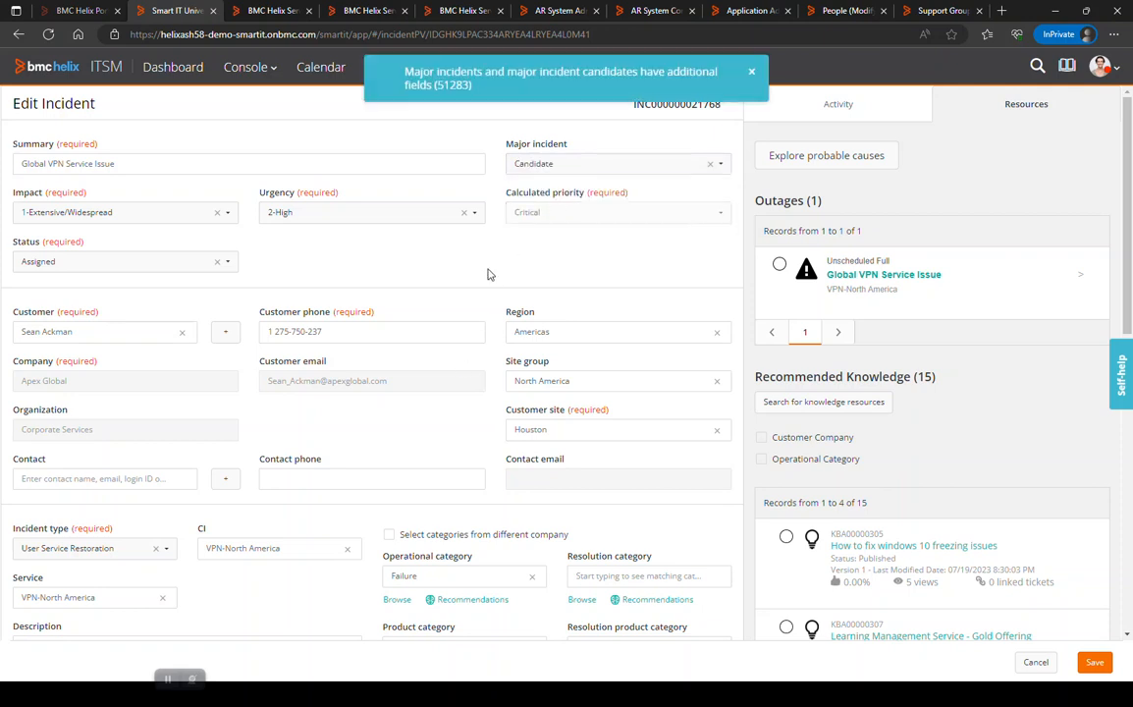
Assign yourself as major incident manager under the Major Incident Management support group and save the incident.
scroll(481, 275, "down", 6)
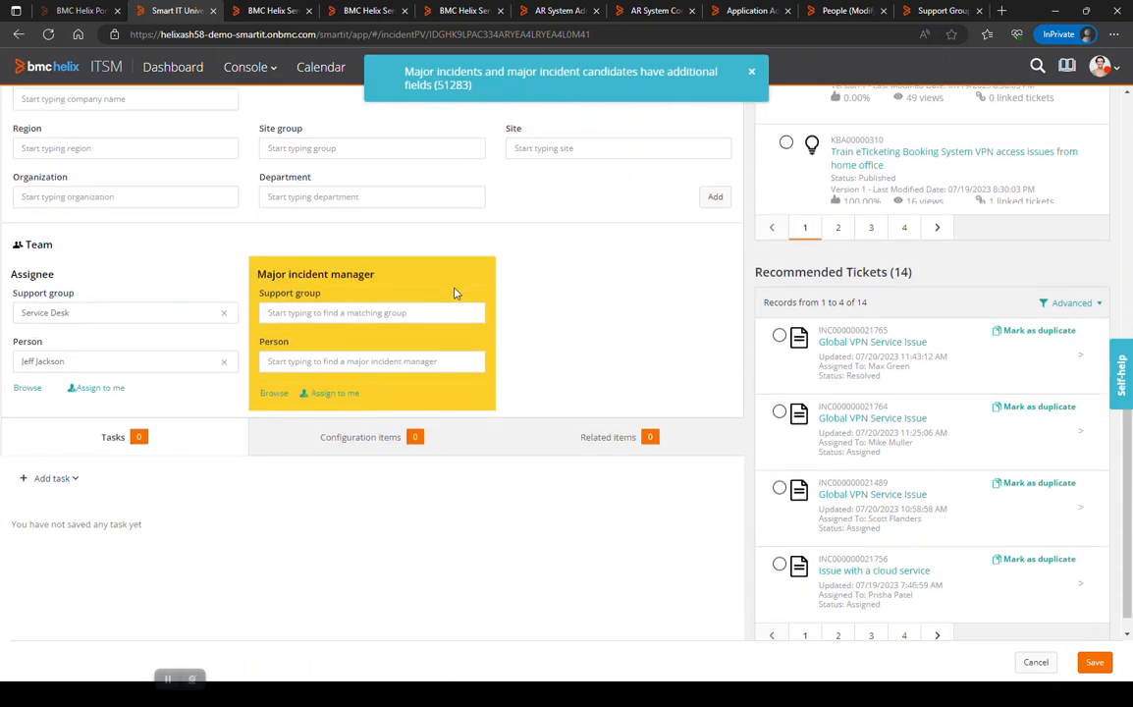
left_click(395, 315)
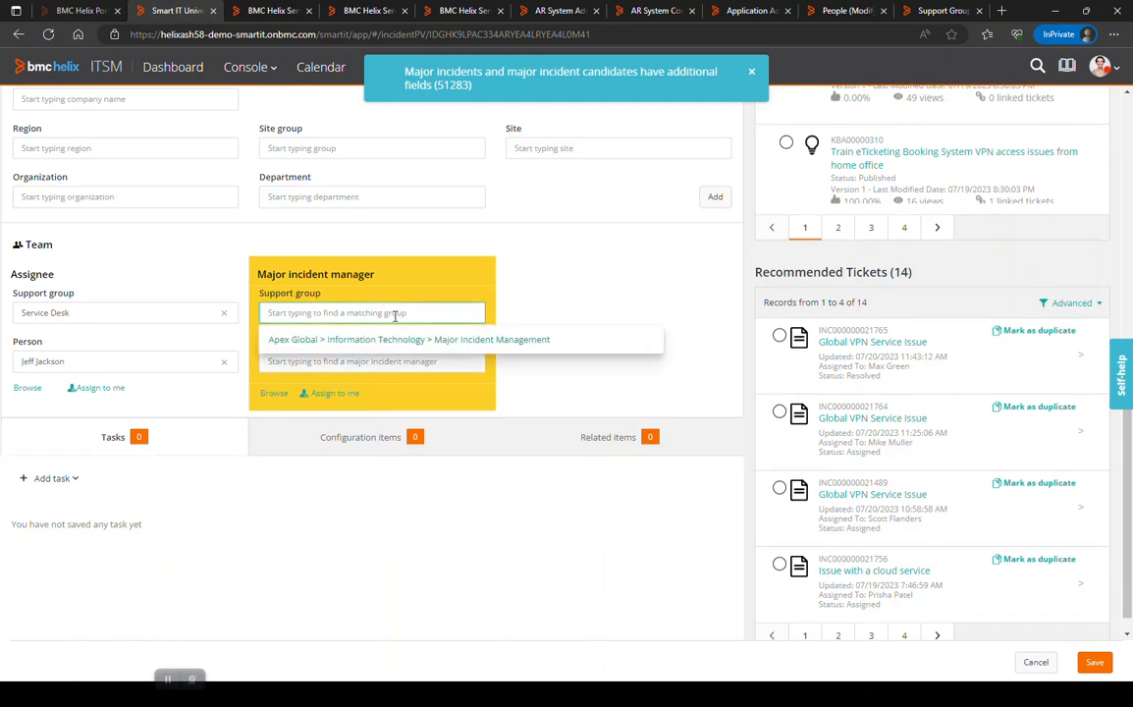
left_click(400, 339)
left_click(400, 361)
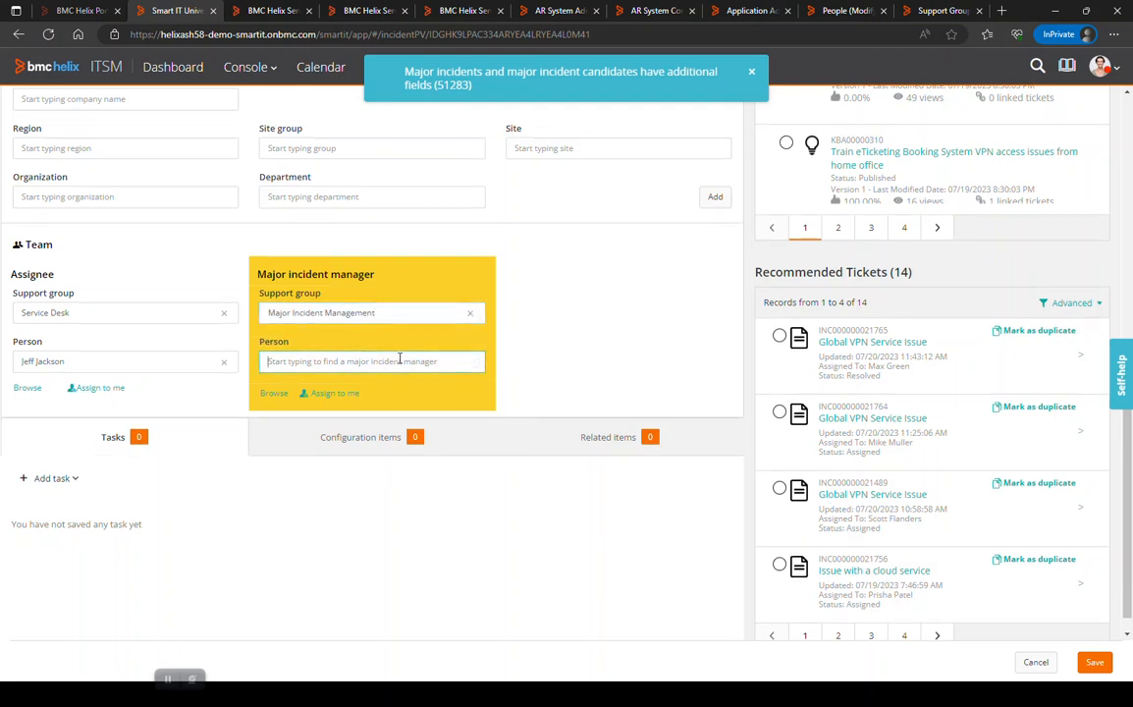
left_click(332, 390)
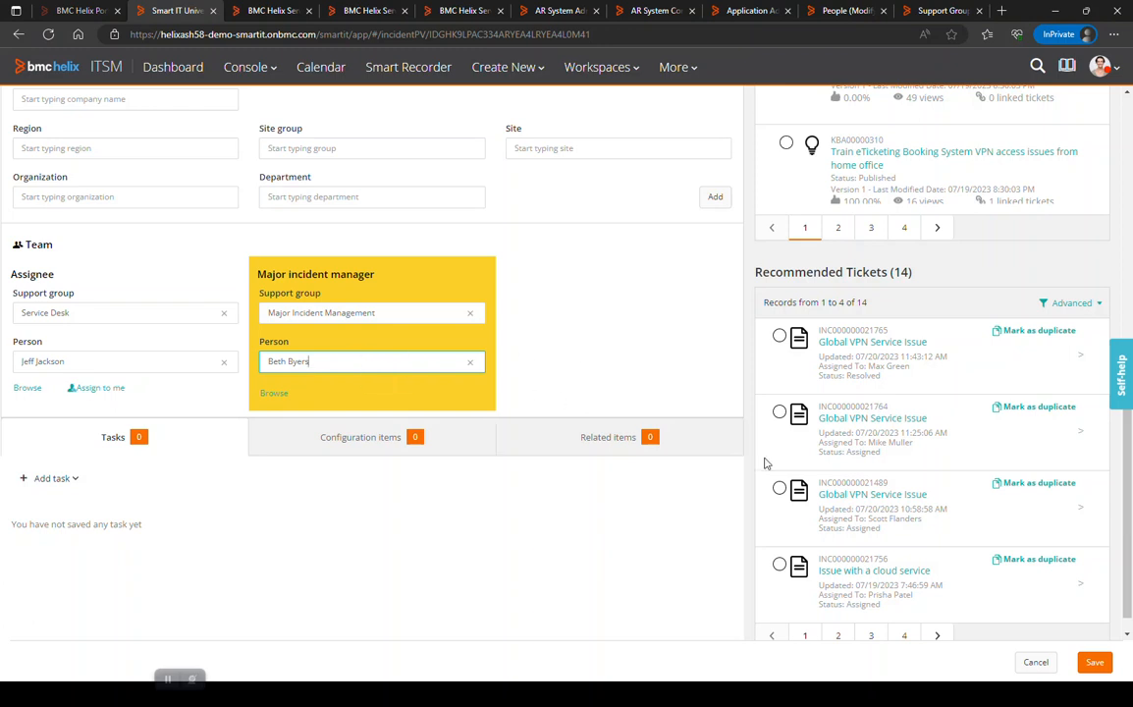
left_click(1099, 668)
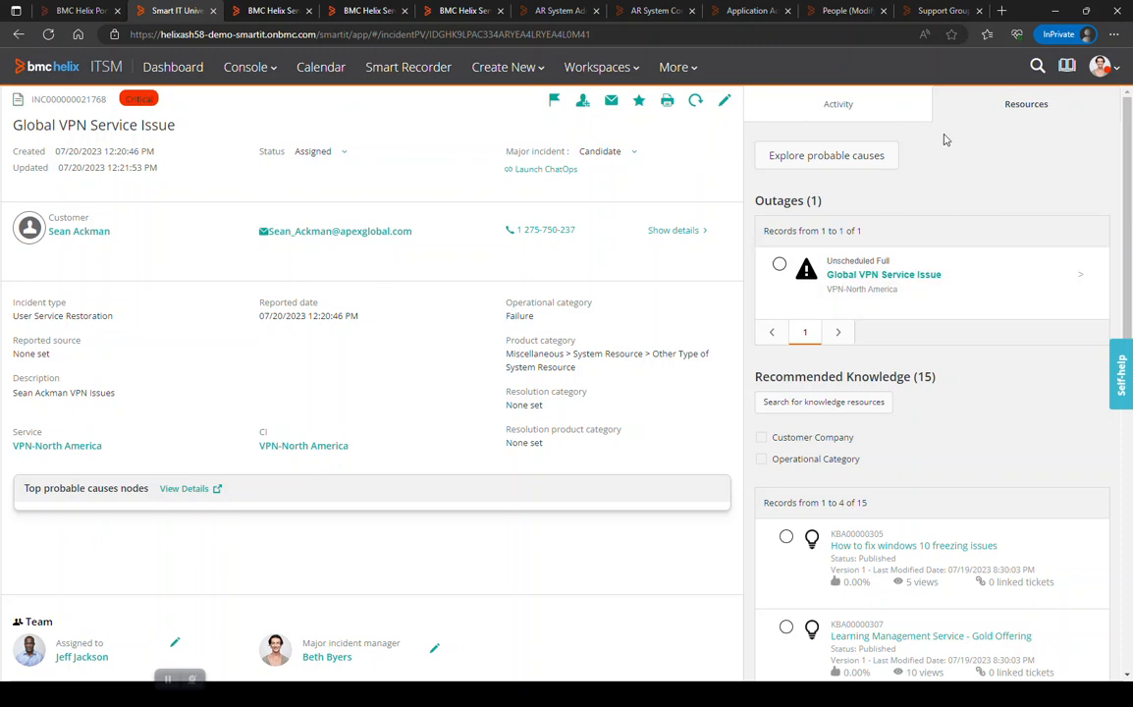
Accept the candidate as a major incident by setting Major incident to Yes, and save the ticket.
scroll(914, 464, "down", 5)
scroll(860, 453, "up", 5)
left_click(631, 153)
left_click(624, 170)
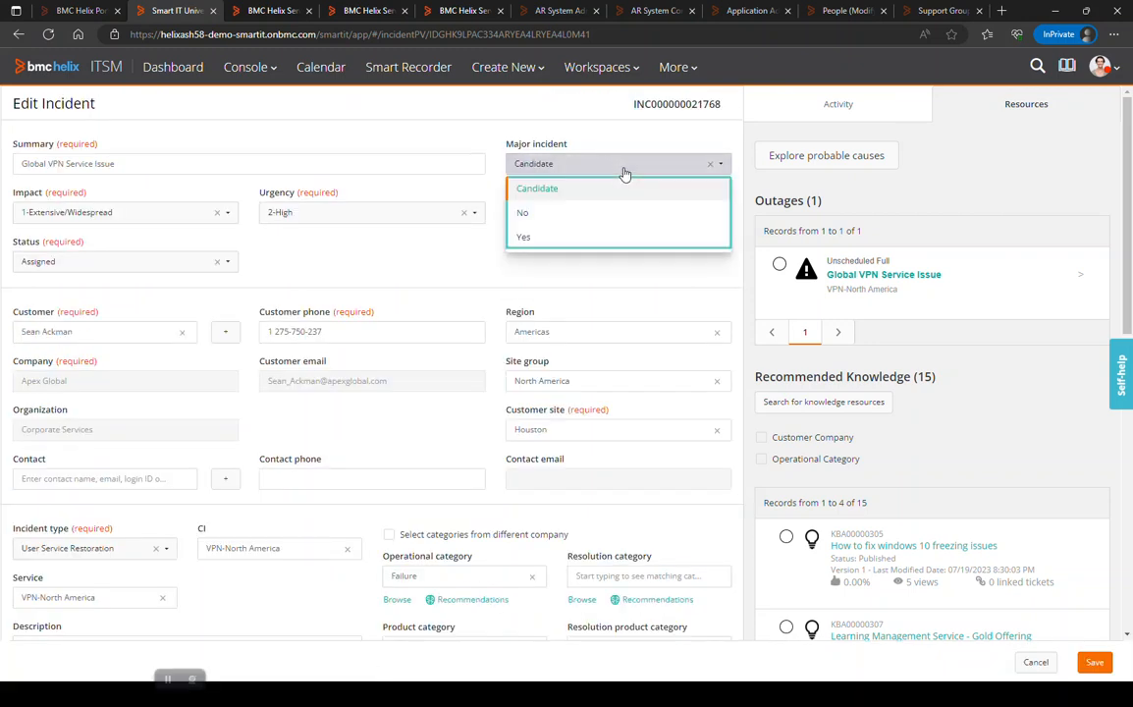
left_click(538, 237)
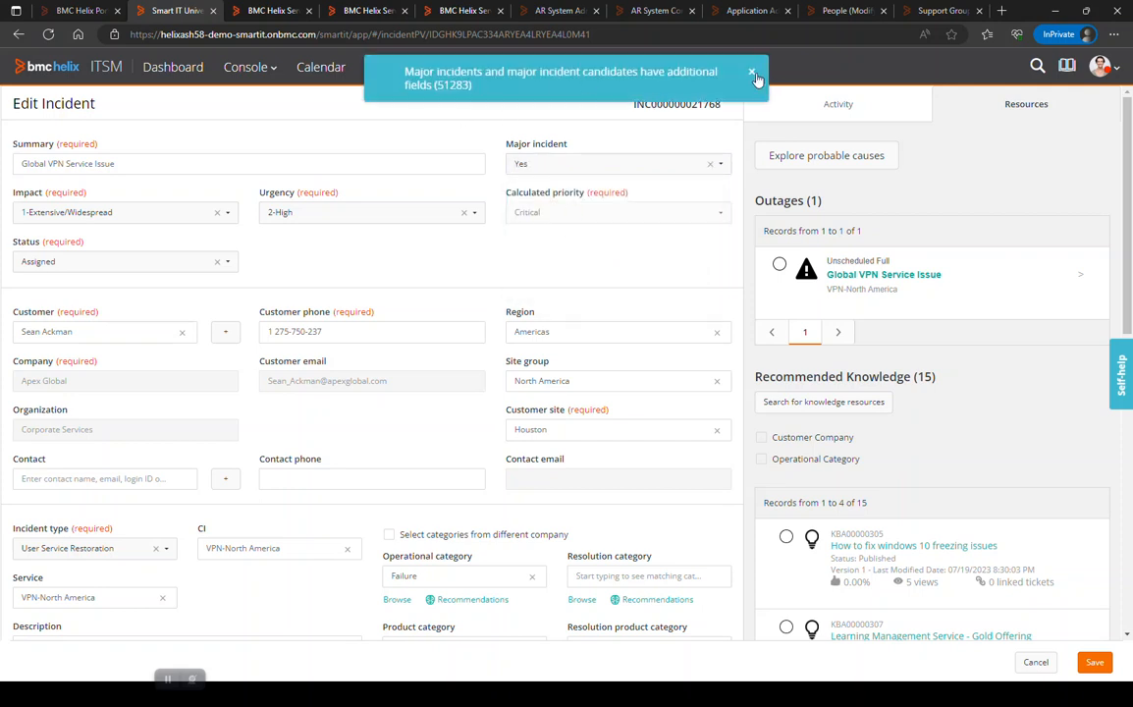
left_click(1092, 667)
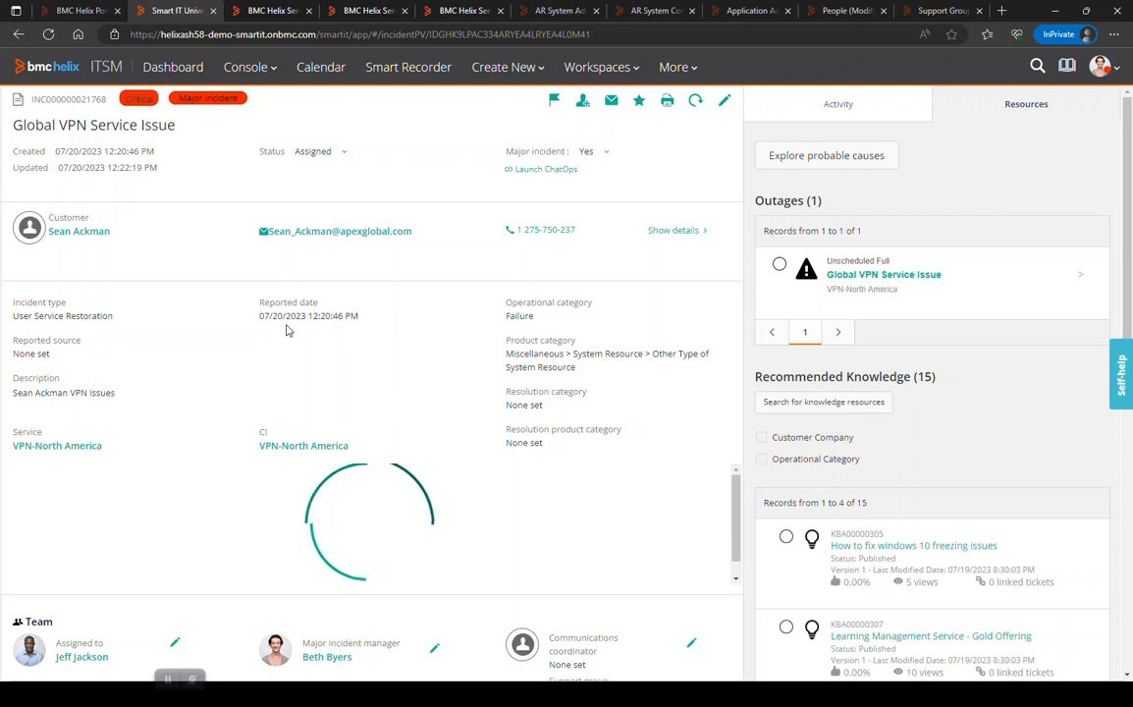
Set the communication coordinator to the Major Incident Management support group and the same person as the major incident manager.
scroll(287, 331, "down", 4)
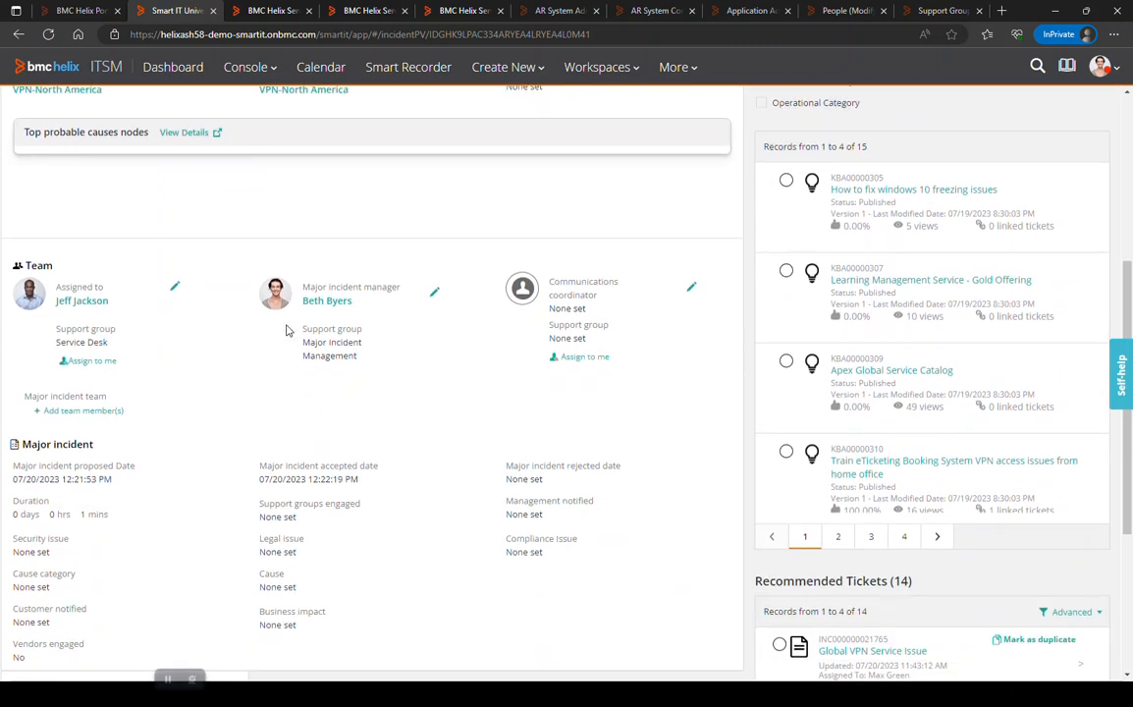
left_click(690, 286)
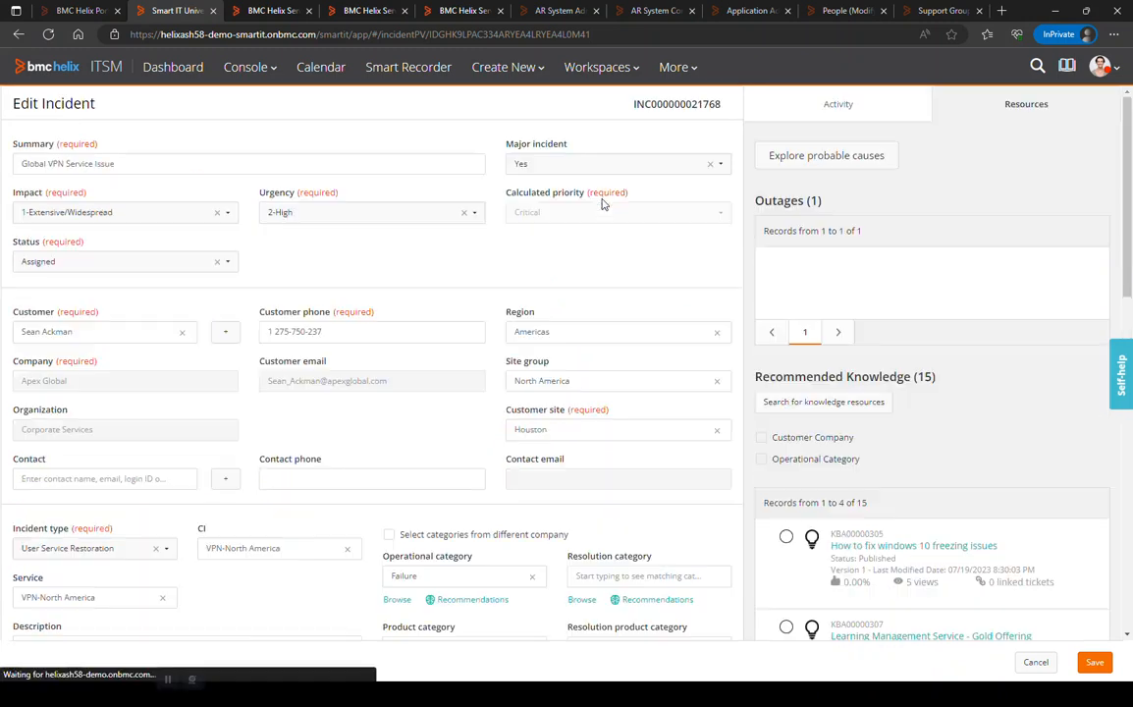
scroll(559, 385, "down", 5)
scroll(555, 385, "down", 1)
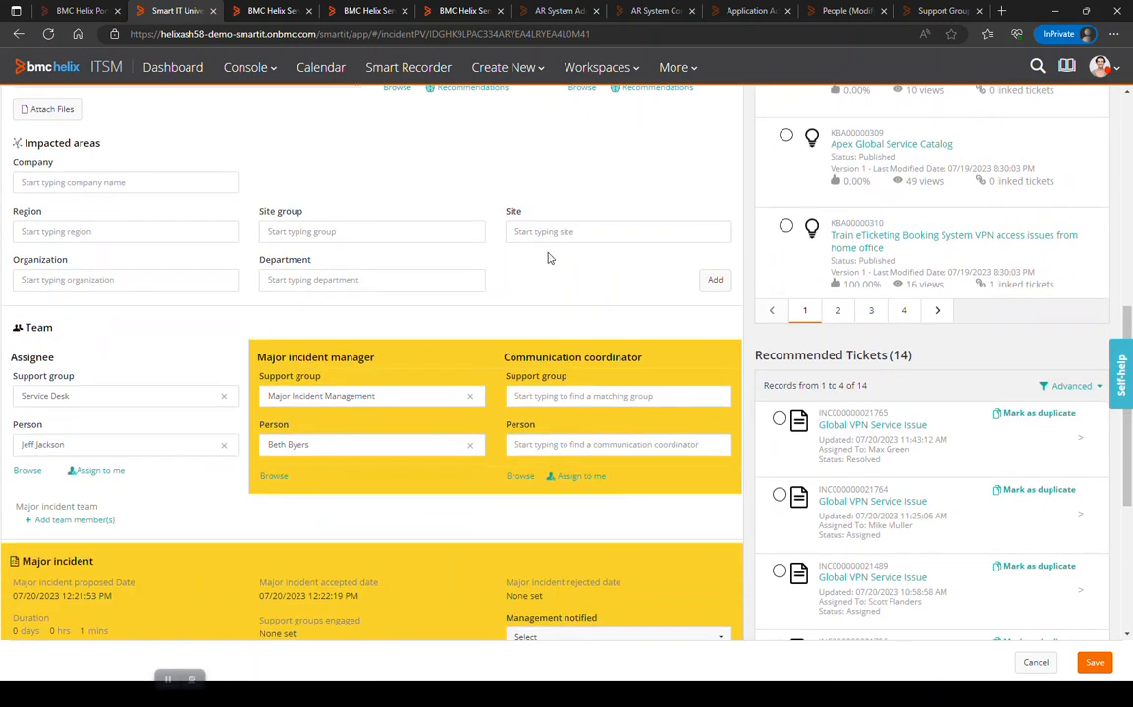
left_click(539, 393)
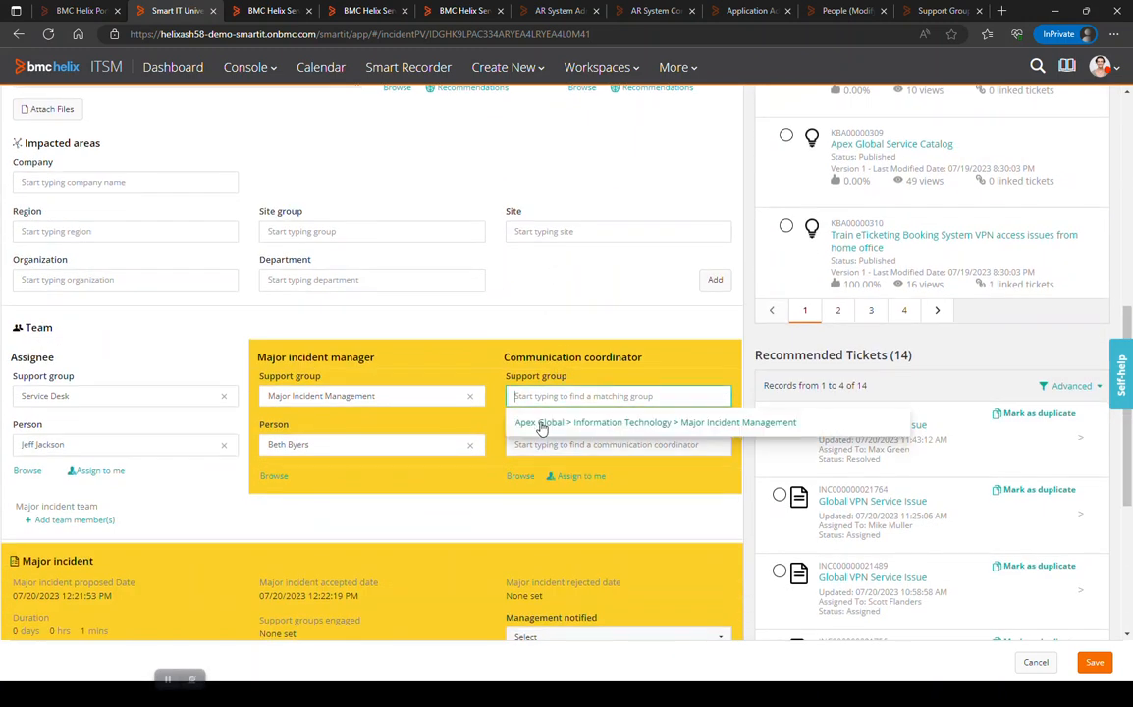
left_click(541, 424)
left_click(541, 446)
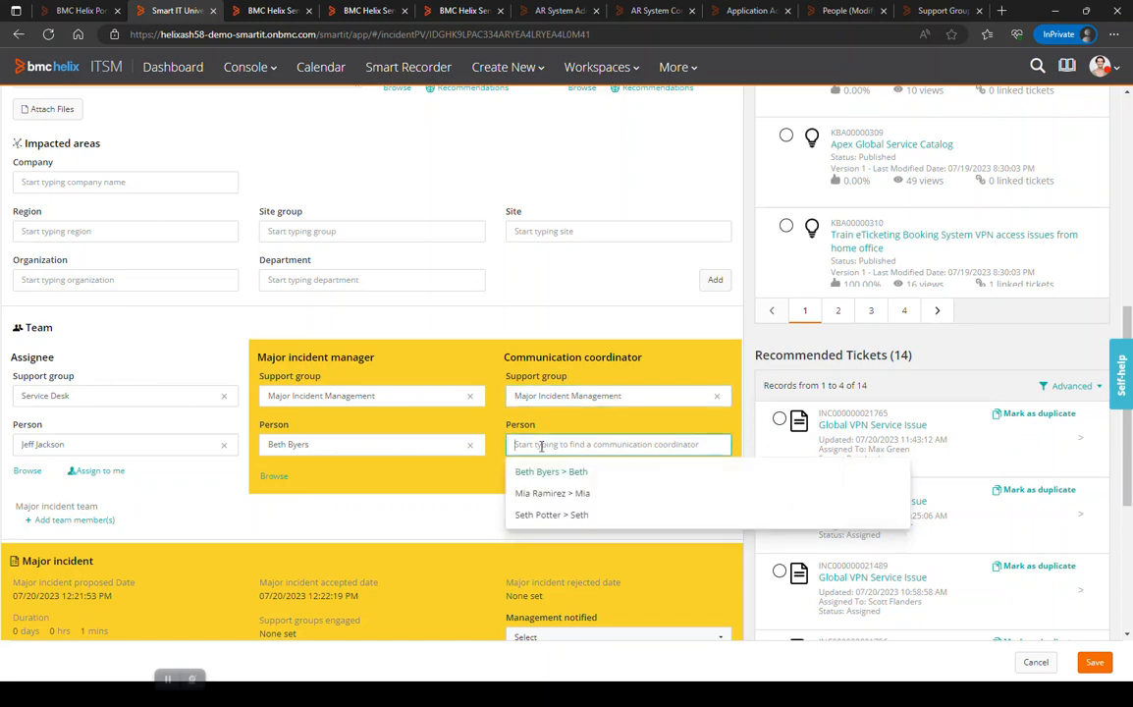
left_click(544, 473)
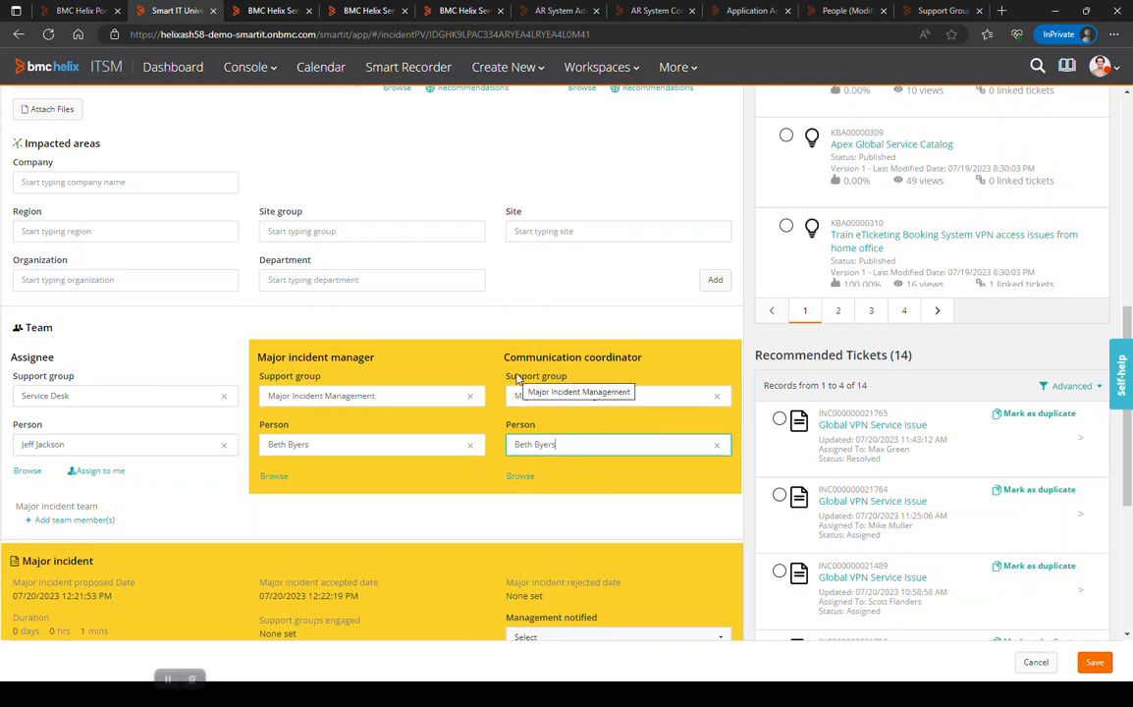
Add a person to the major incident team with the SME role, saving the entry so another can be added.
scroll(414, 523, "down", 1)
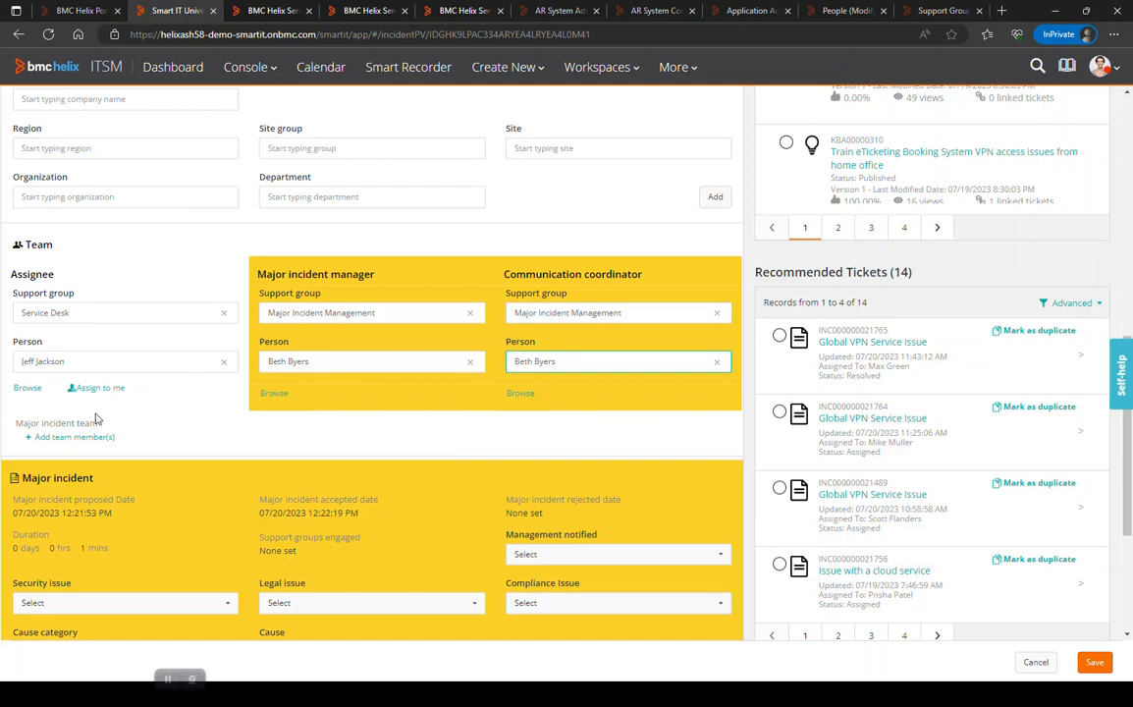
left_click(49, 442)
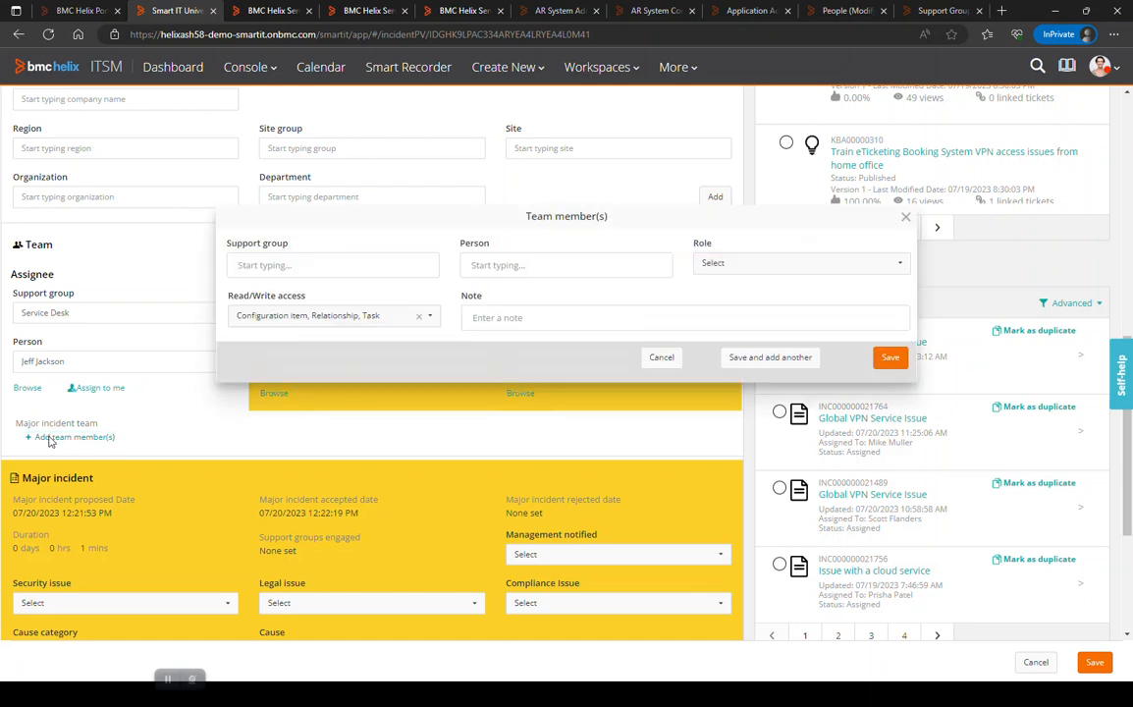
left_click(493, 270)
type("set")
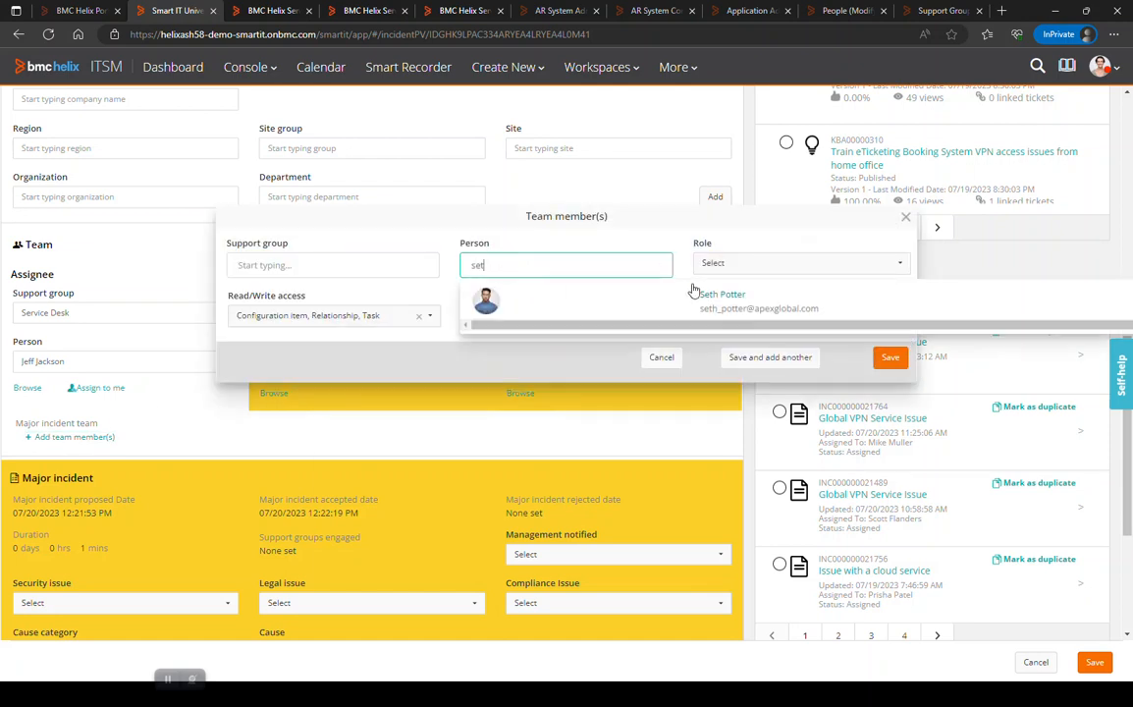
left_click(707, 297)
left_click(754, 269)
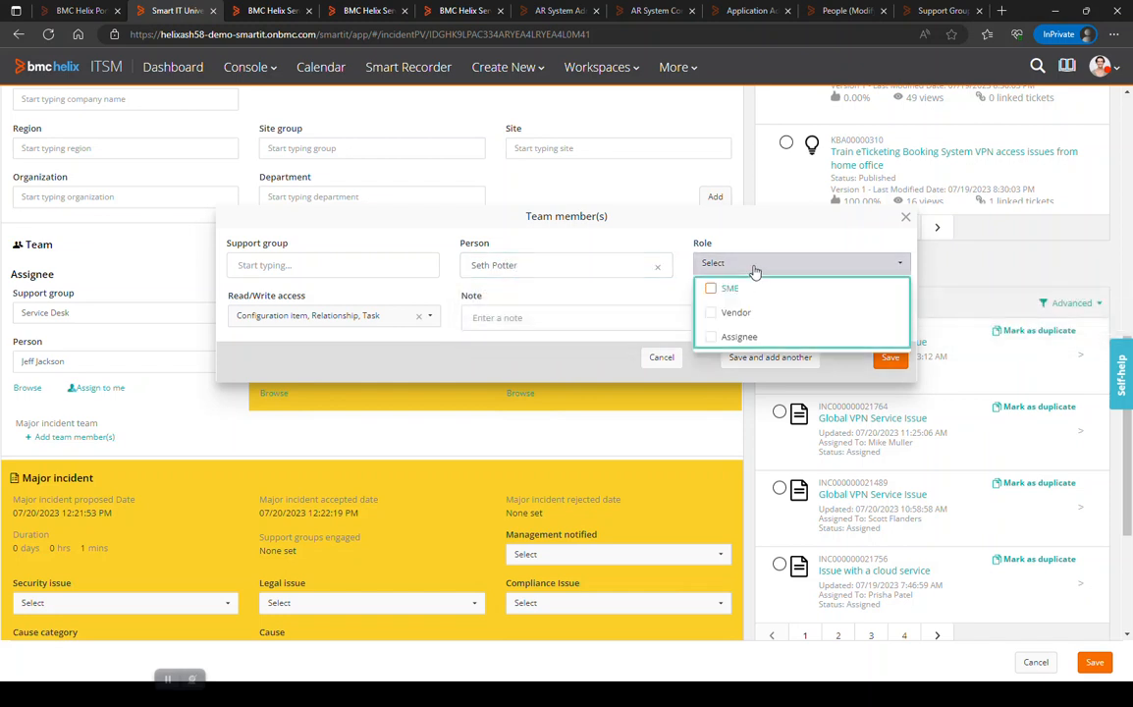
left_click(712, 290)
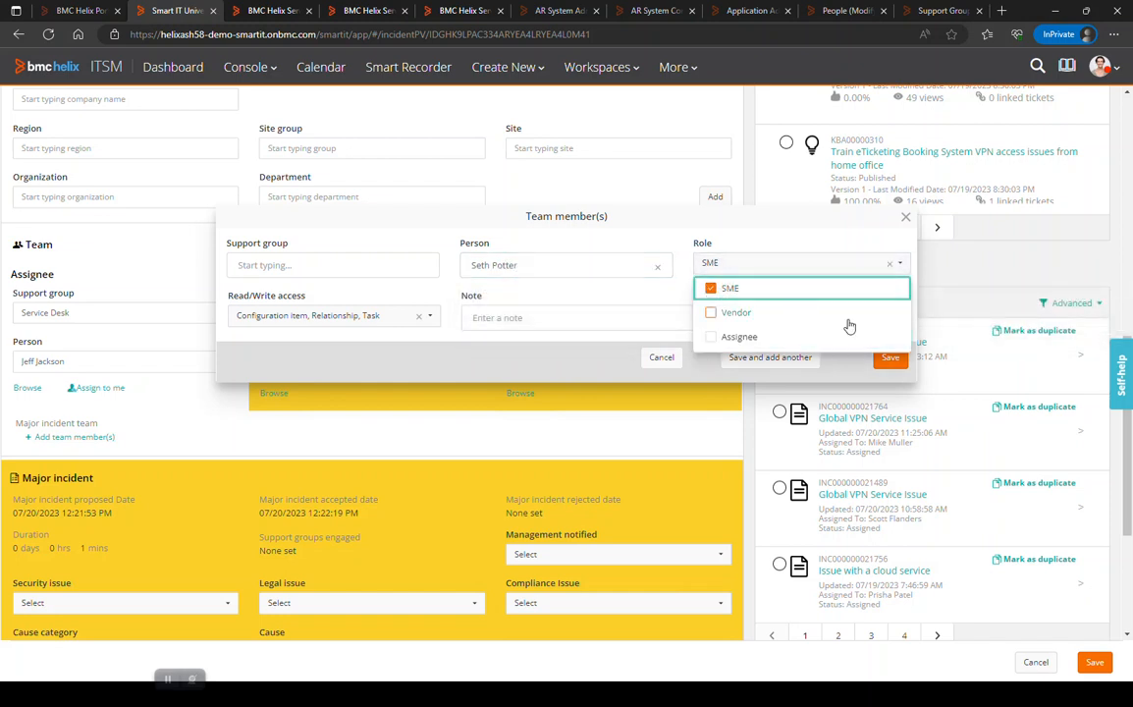
left_click(800, 253)
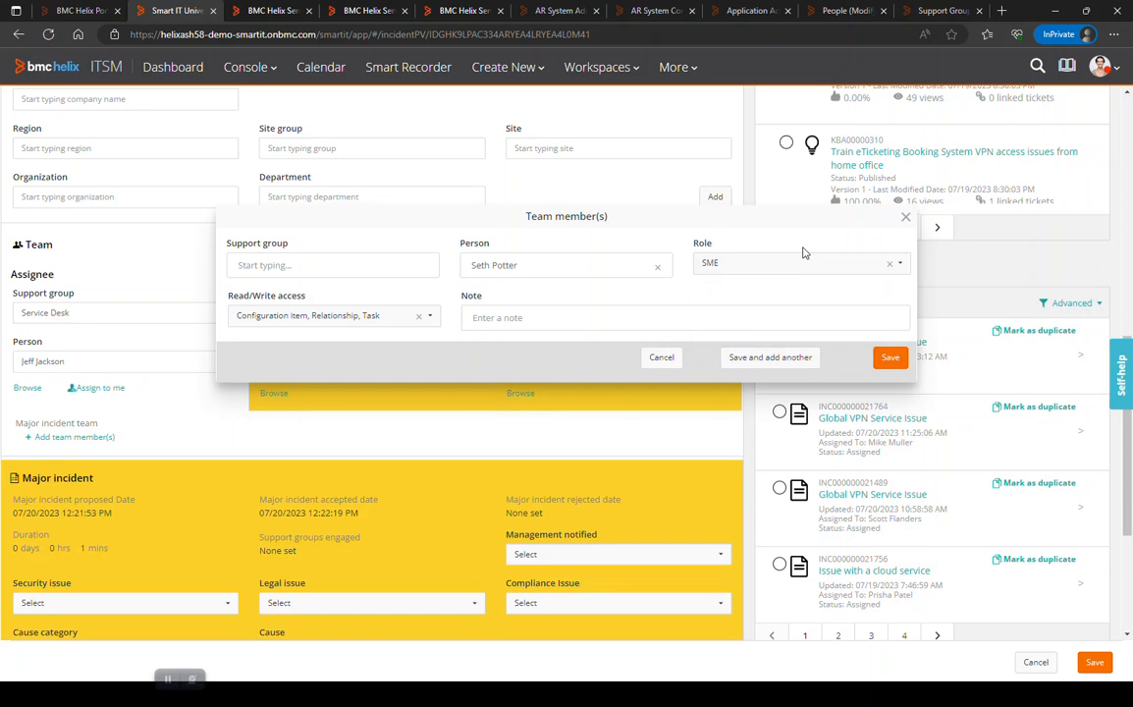
left_click(755, 357)
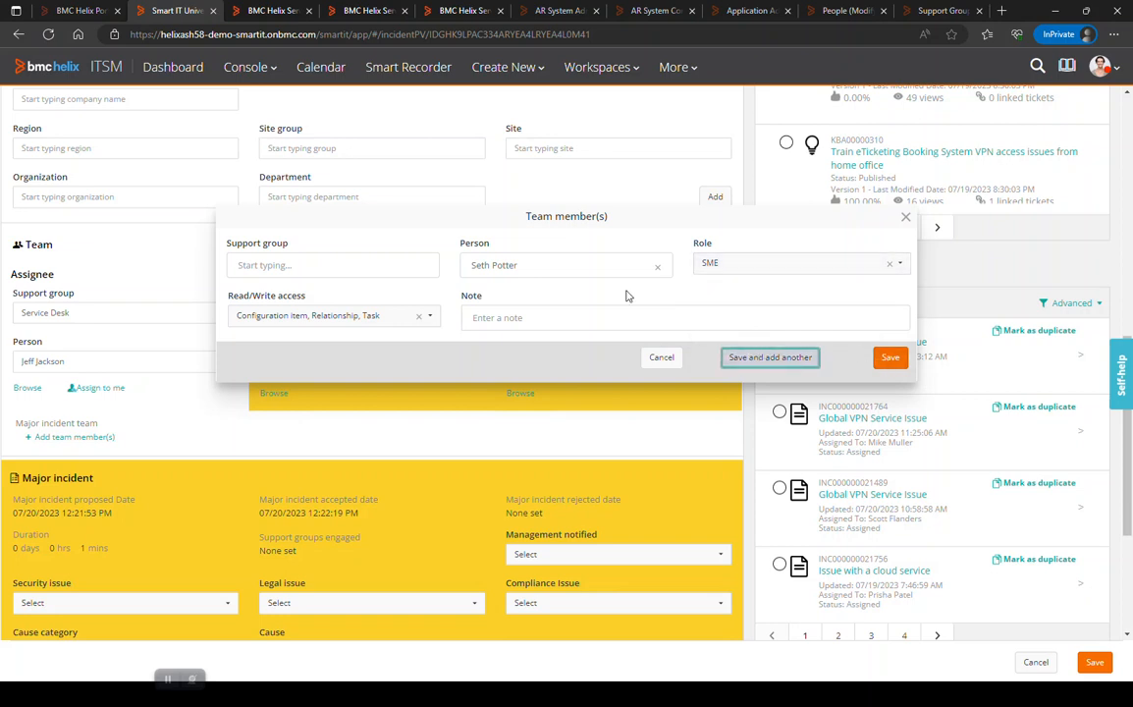
Add a second person to the major incident team with the Vendor role, keeping all read/write access options, and save the team.
left_click(576, 265)
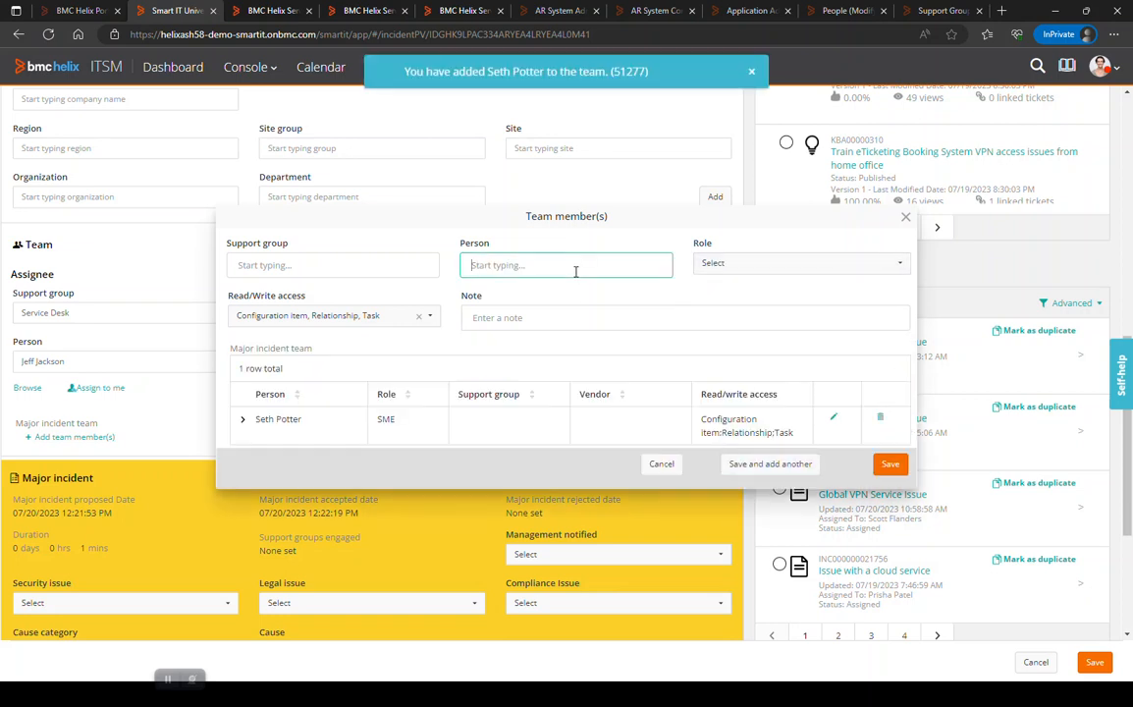
type("ian")
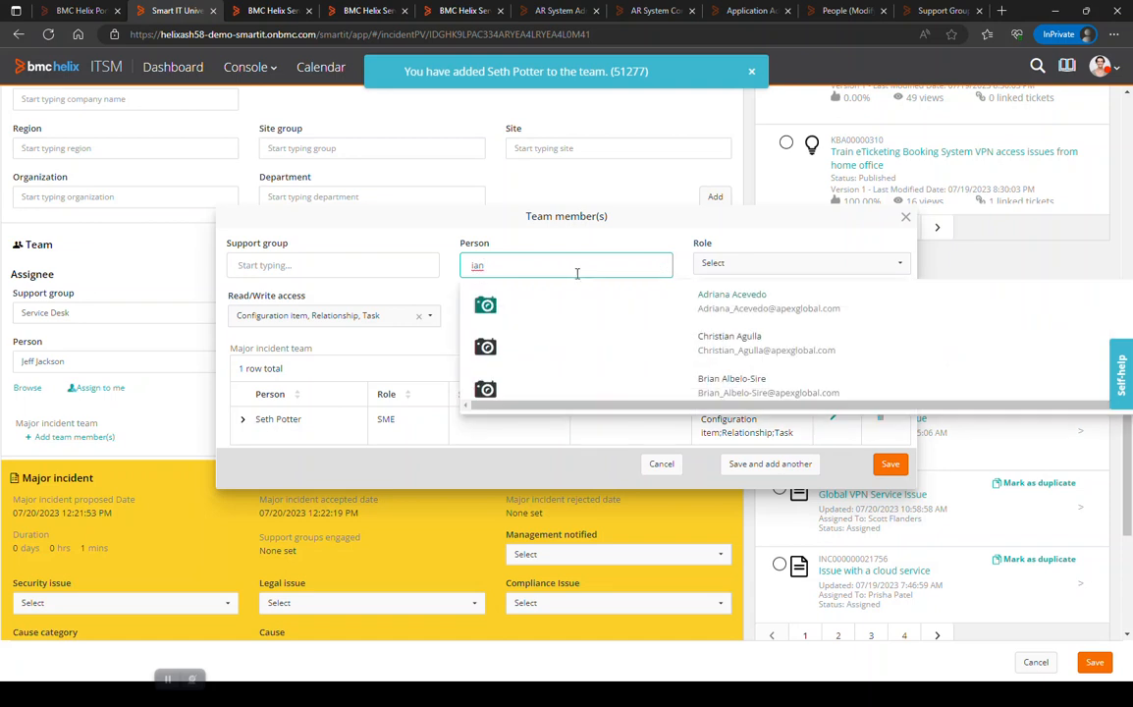
left_click(728, 300)
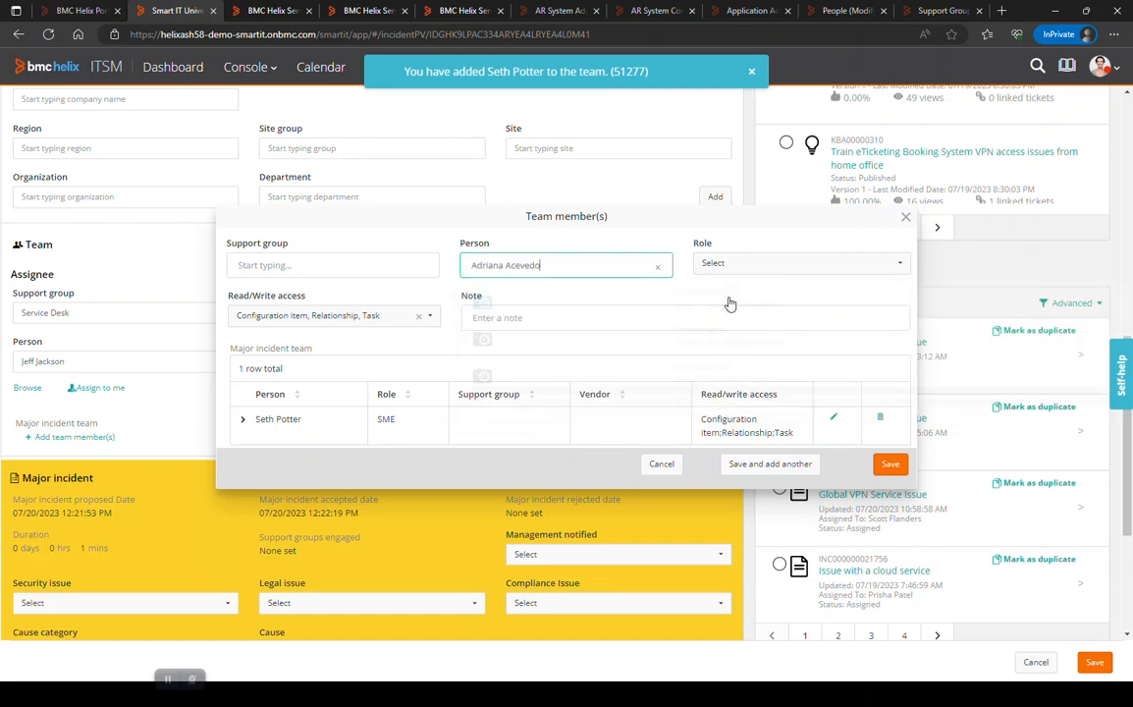
left_click(740, 274)
left_click(715, 313)
left_click(674, 301)
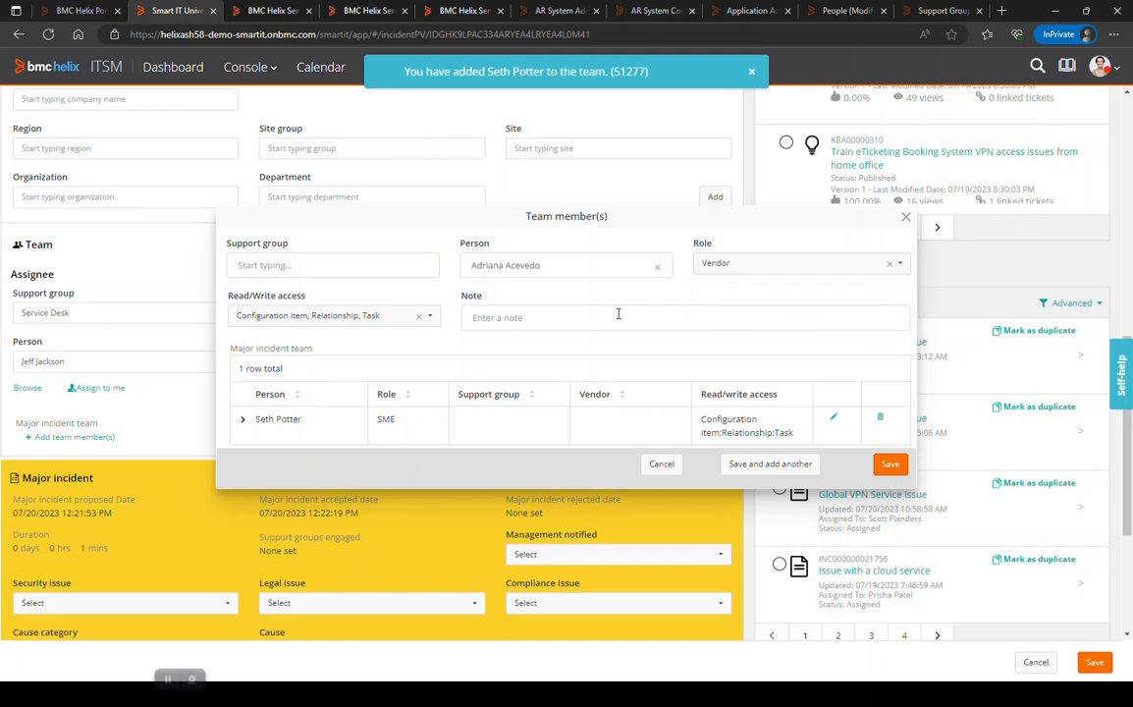
left_click(431, 319)
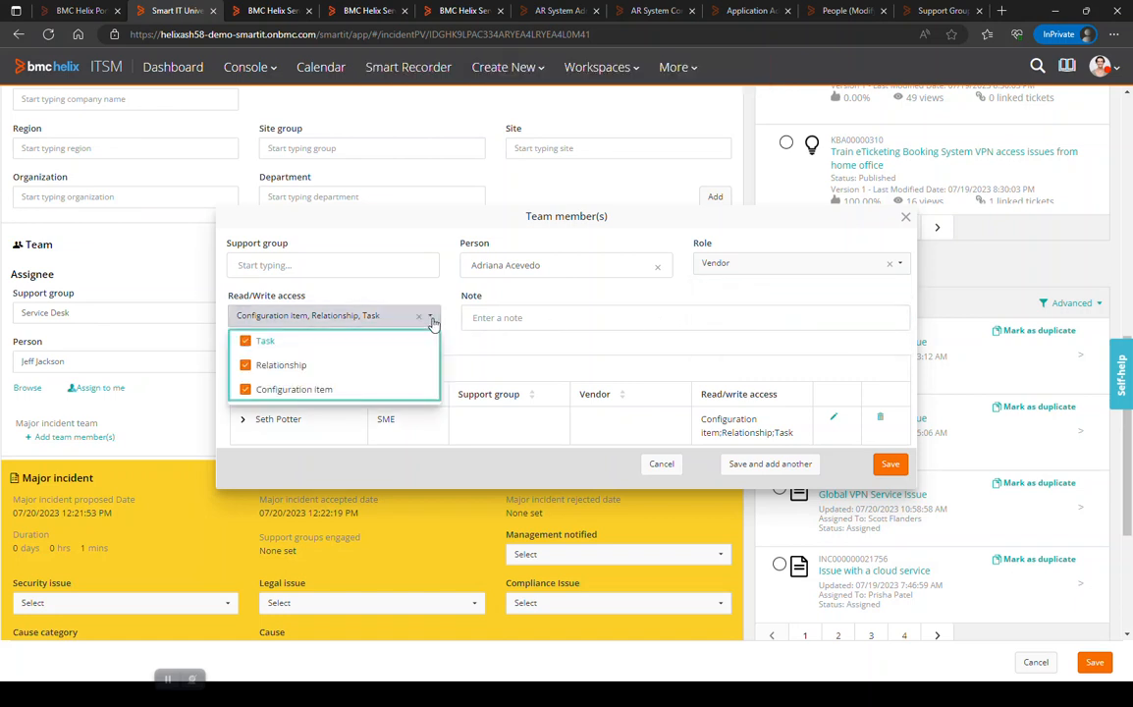
left_click(447, 316)
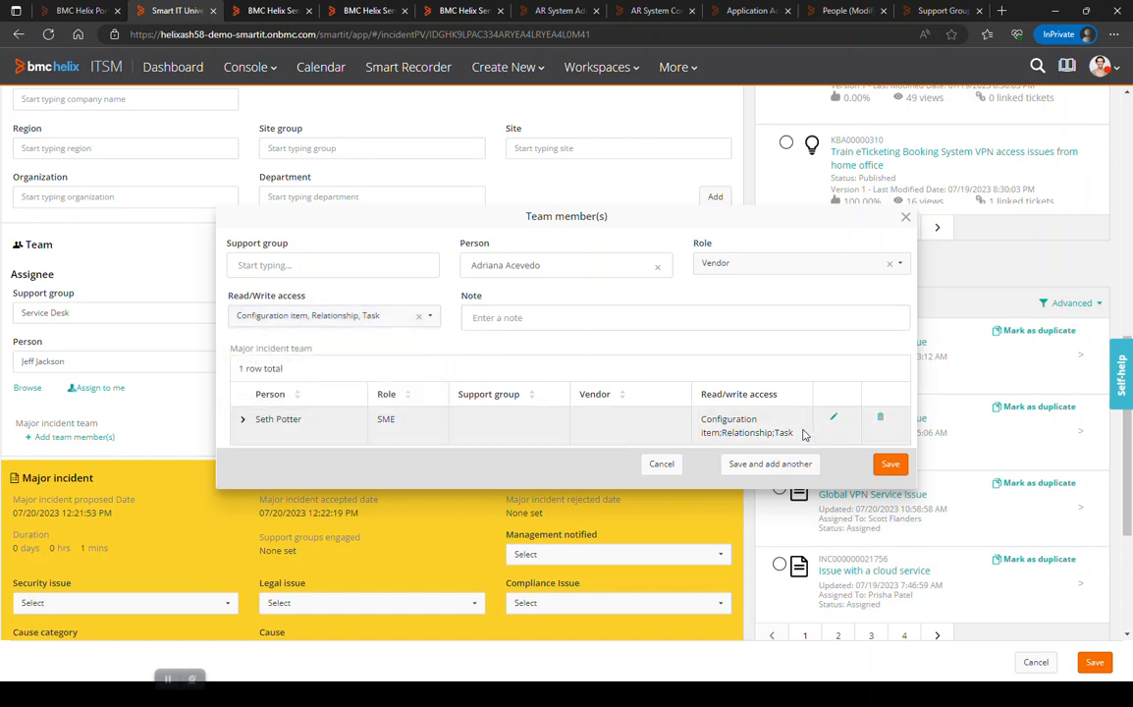
left_click(890, 461)
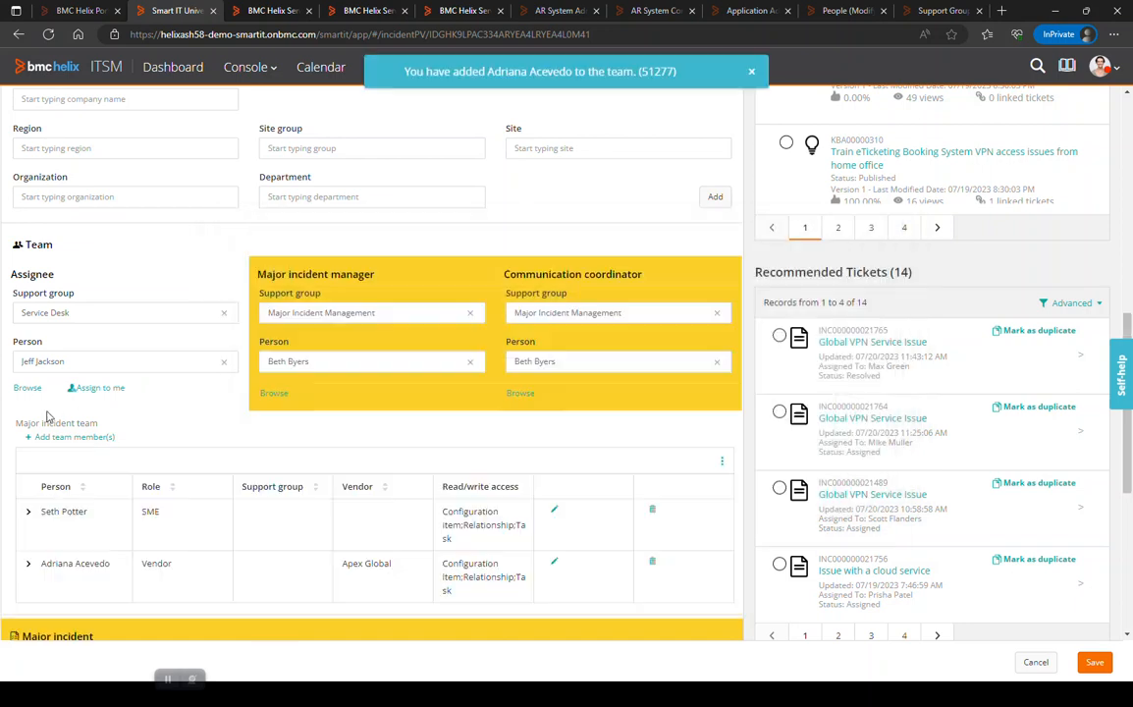
Set Management notified and Security issue to Yes and Legal issue to No in the major incident details, and save the incident.
scroll(84, 442, "down", 3)
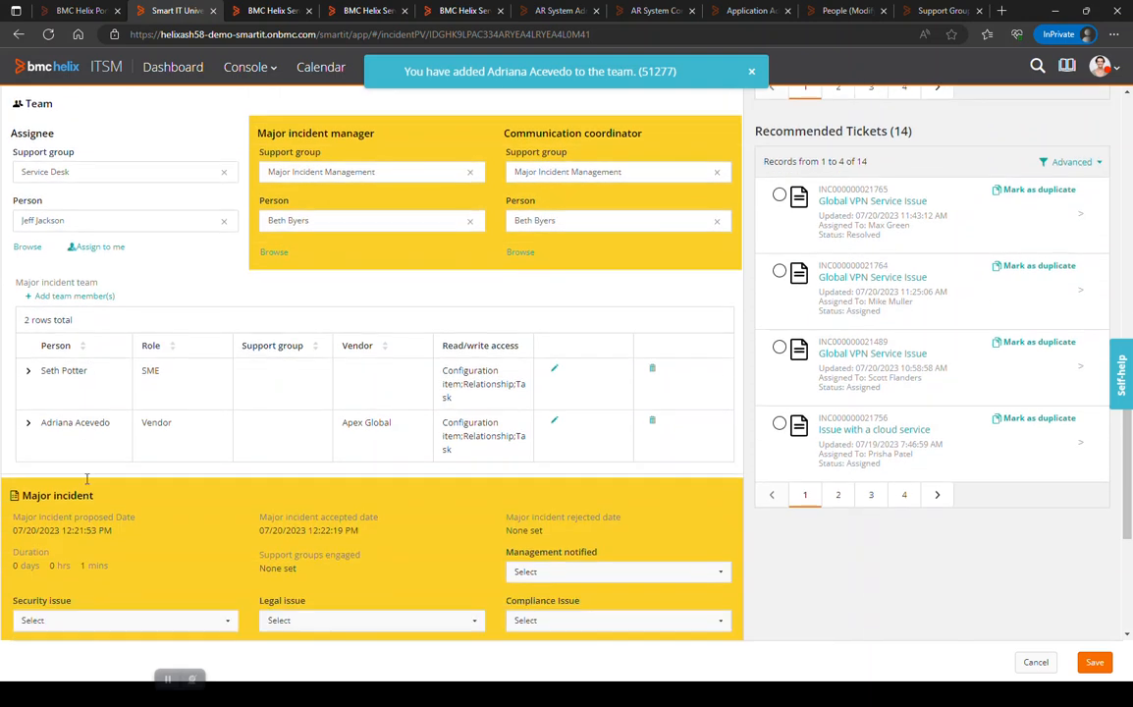
scroll(87, 481, "down", 1)
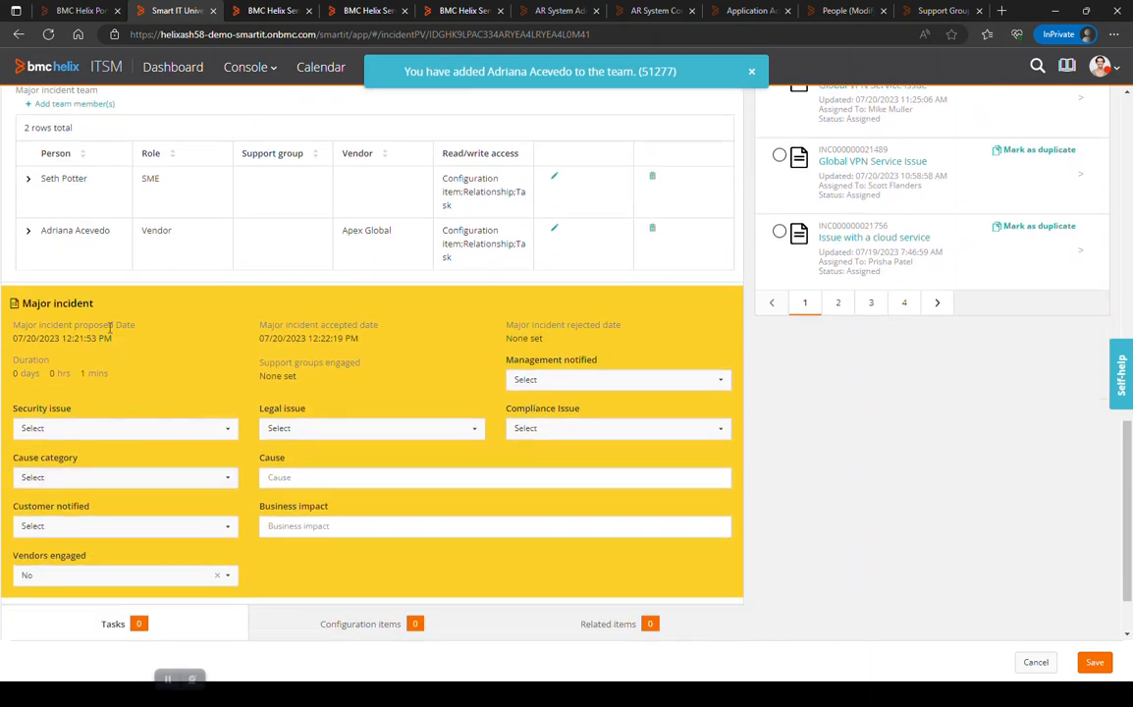
left_click(520, 380)
left_click(537, 408)
scroll(355, 377, "down", 1)
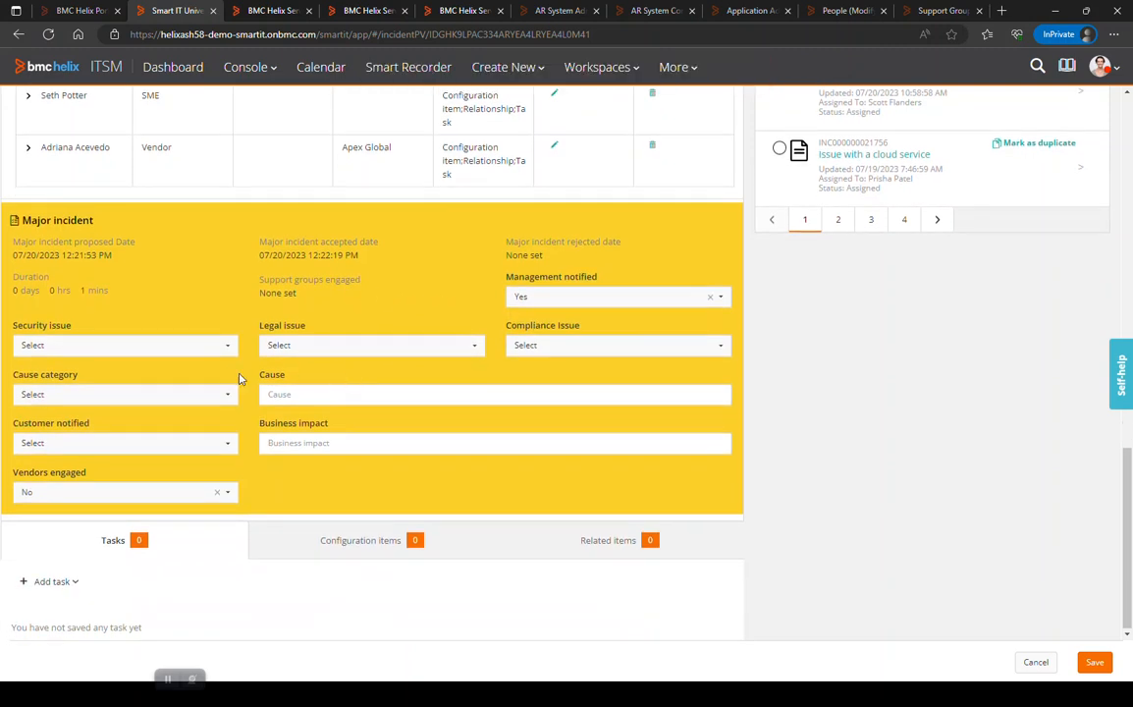
left_click(147, 349)
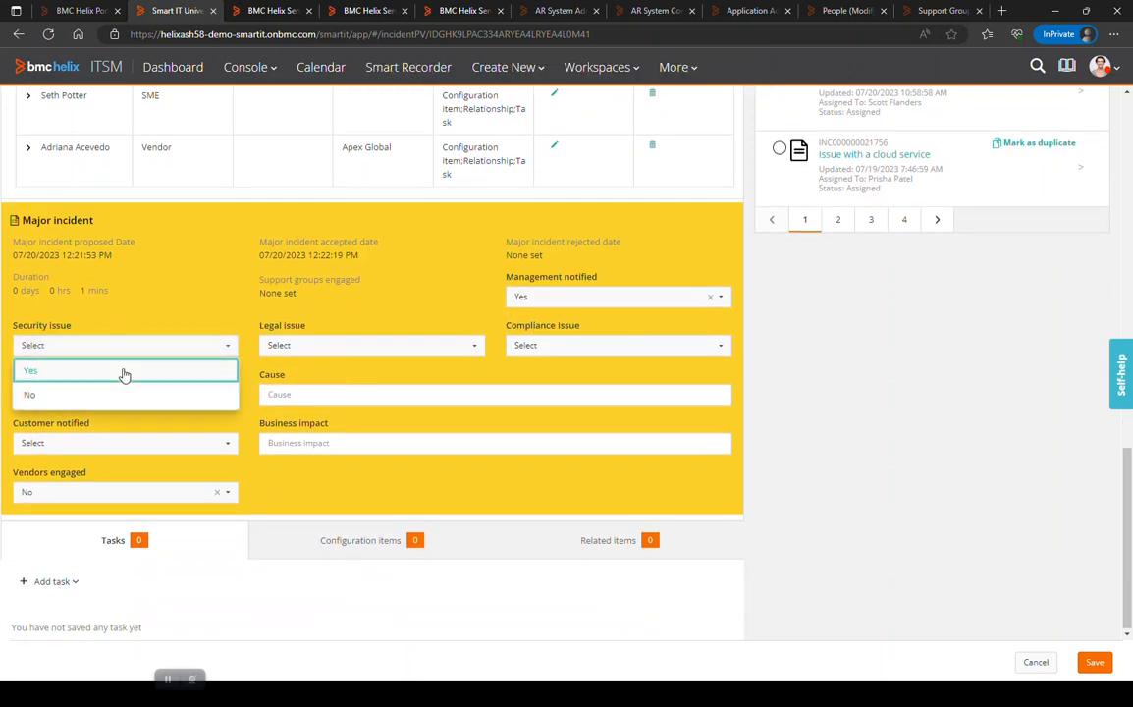
left_click(122, 372)
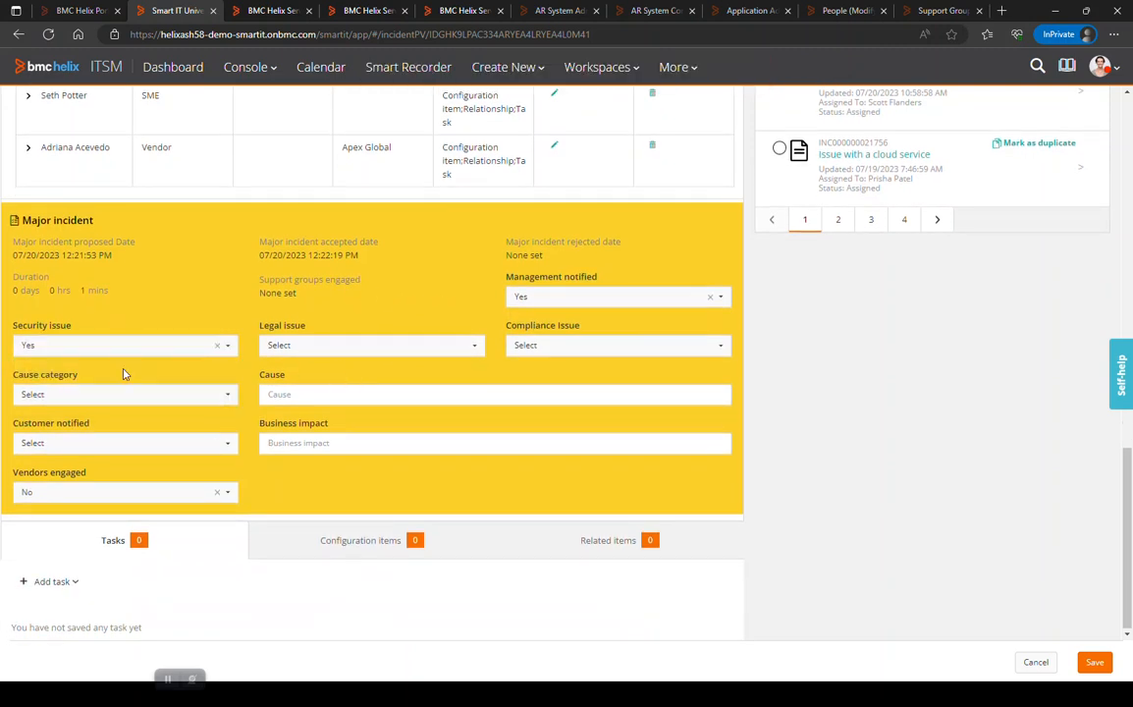
left_click(283, 346)
left_click(278, 394)
scroll(169, 374, "up", 2)
scroll(174, 379, "up", 4)
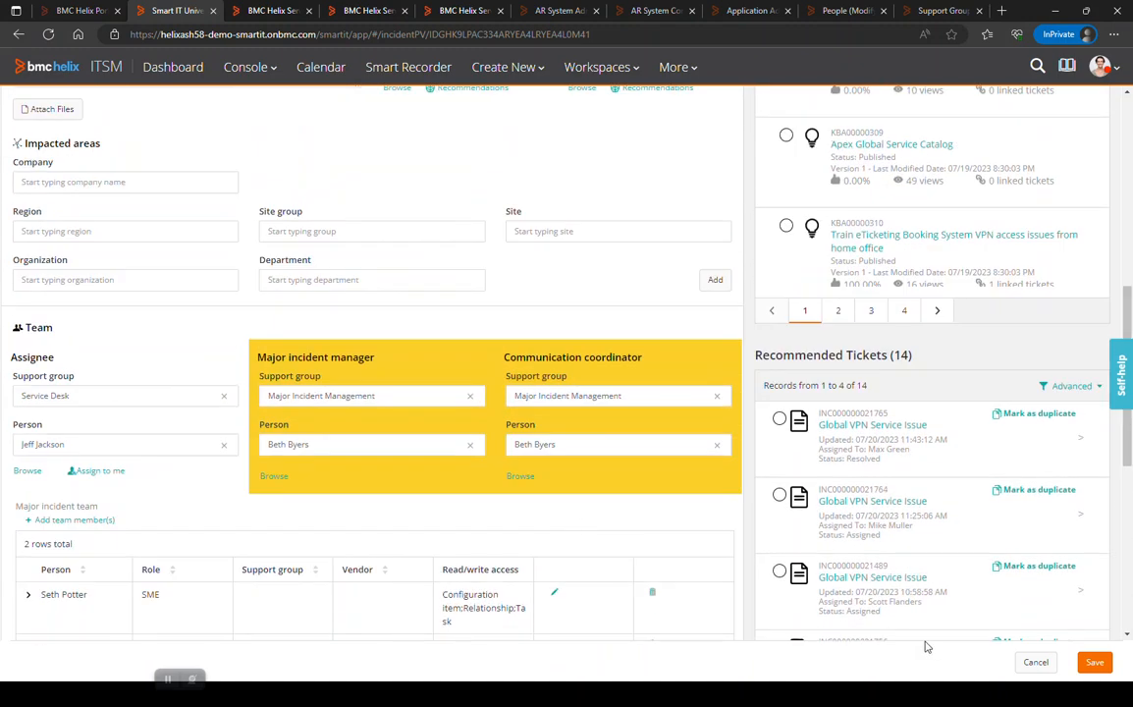
left_click(1100, 667)
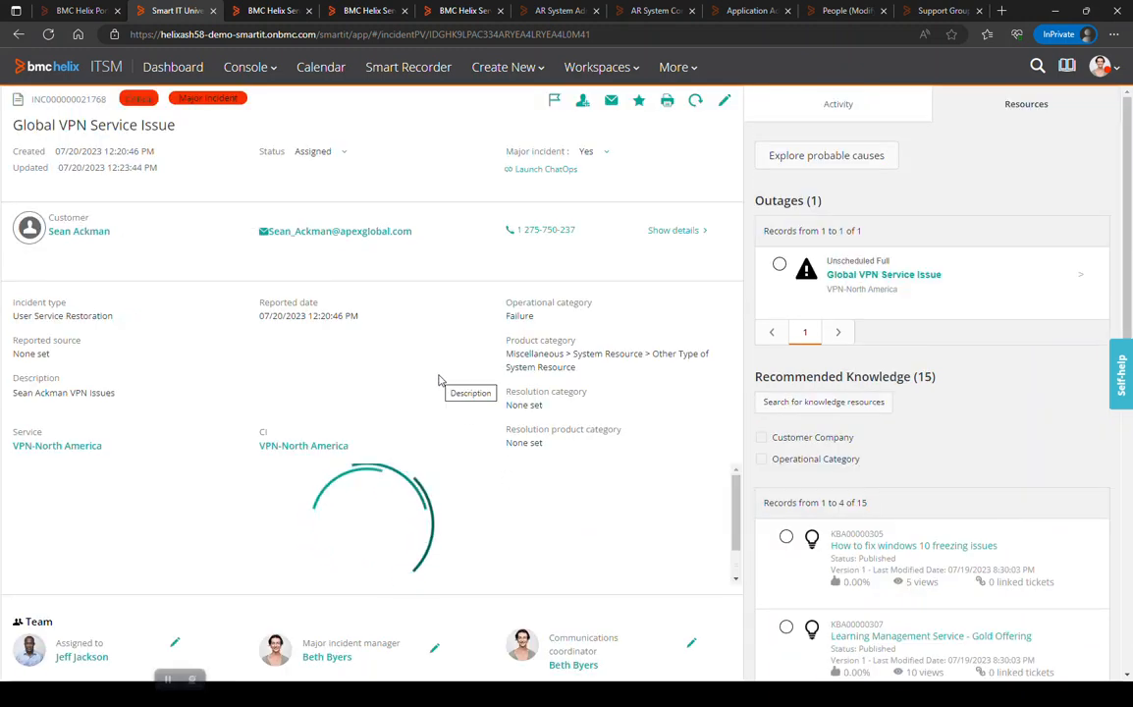
left_click(525, 172)
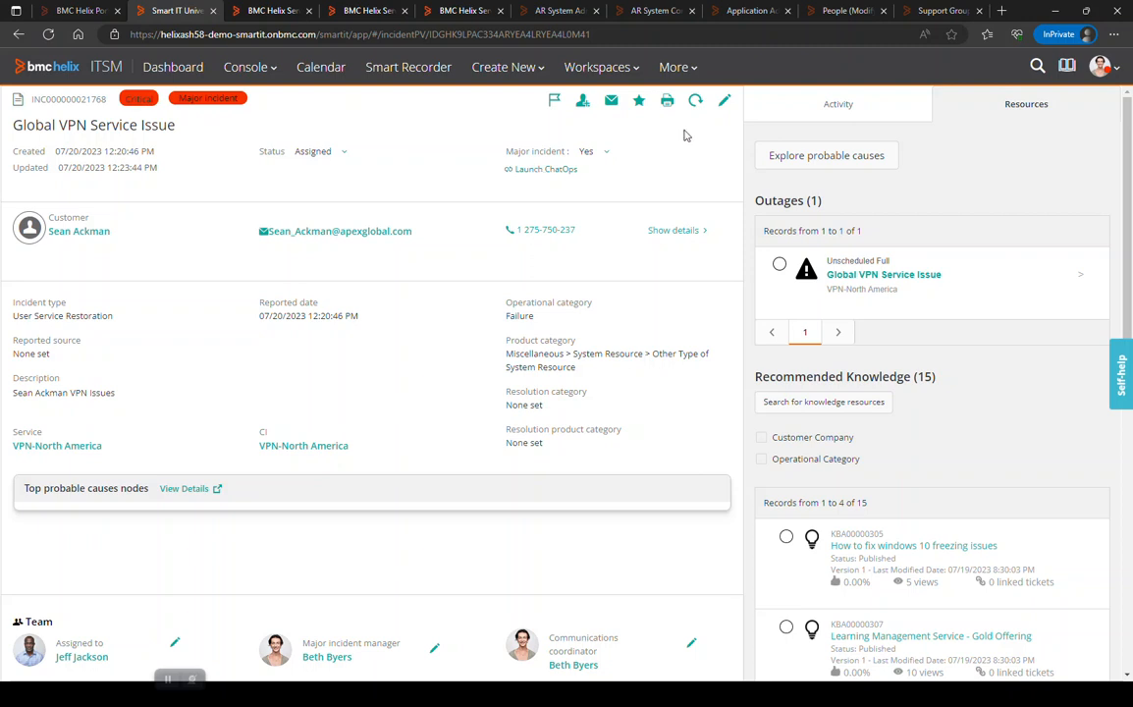
Resolve the incident with status reason Monitoring Incident and the resolution note "done", and save it.
left_click(724, 102)
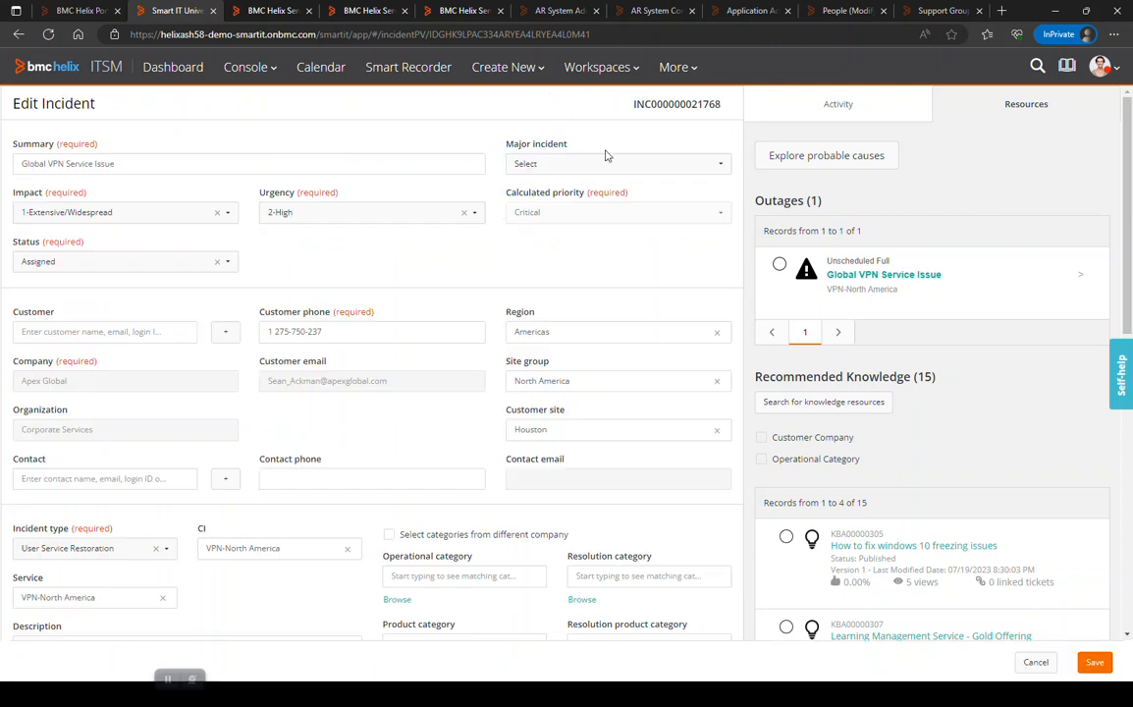
left_click(168, 270)
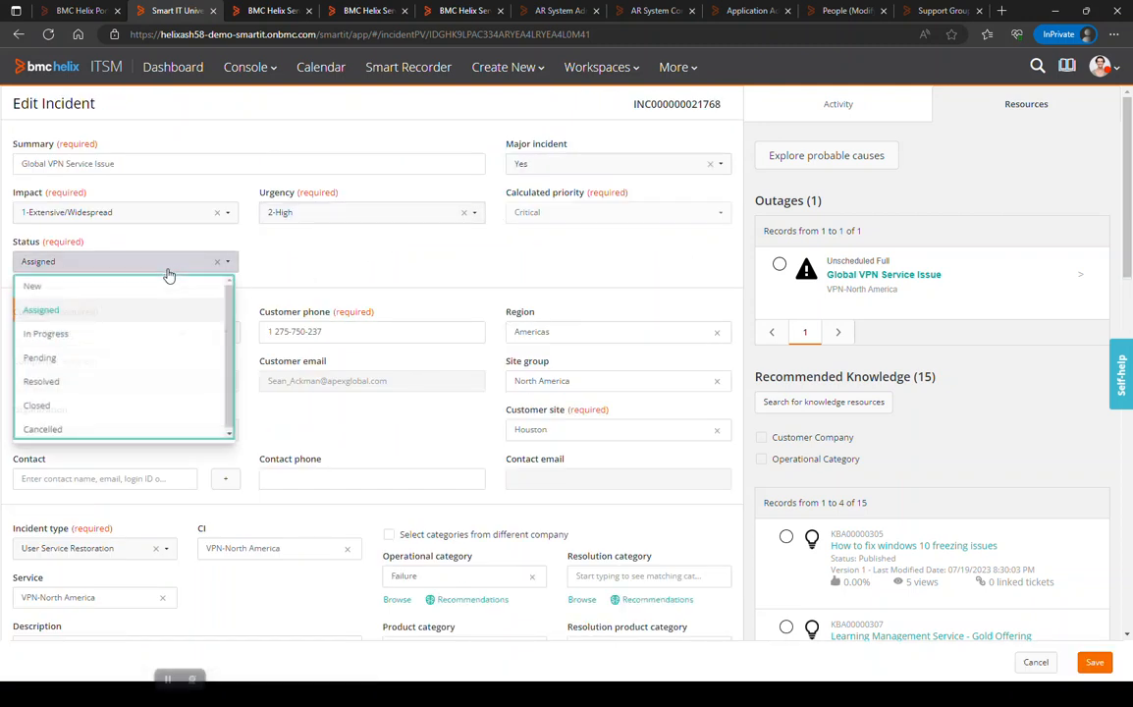
left_click(112, 384)
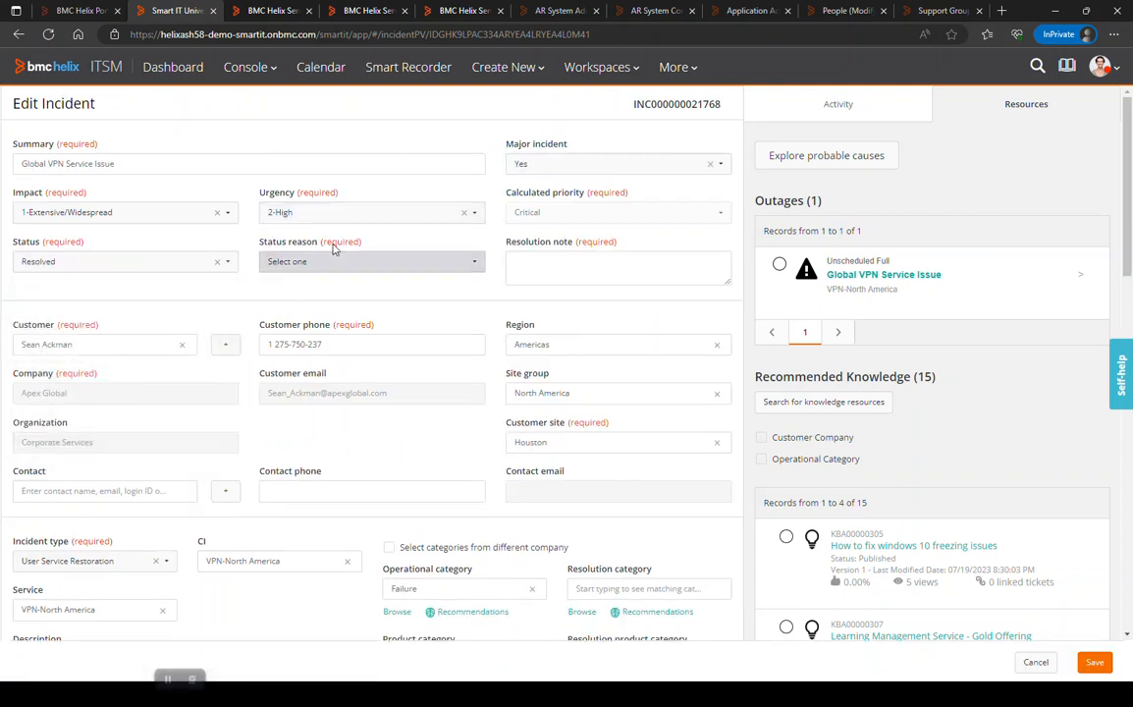
left_click(305, 260)
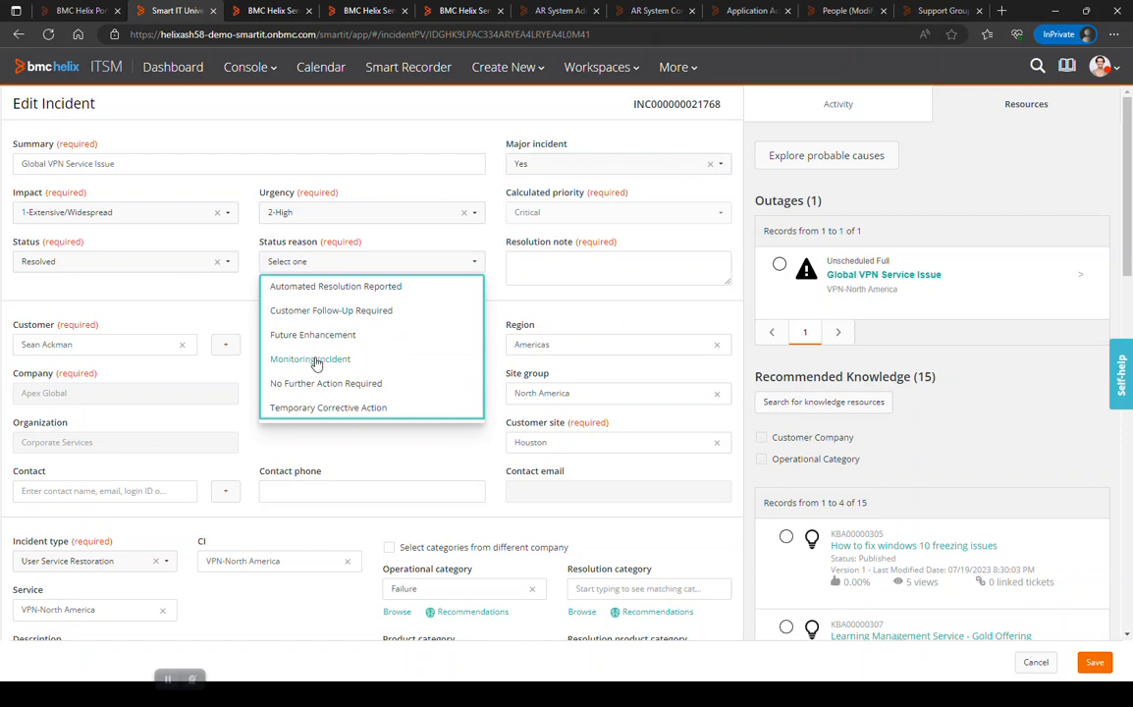
left_click(316, 360)
left_click(552, 266)
type("don")
left_click(1090, 660)
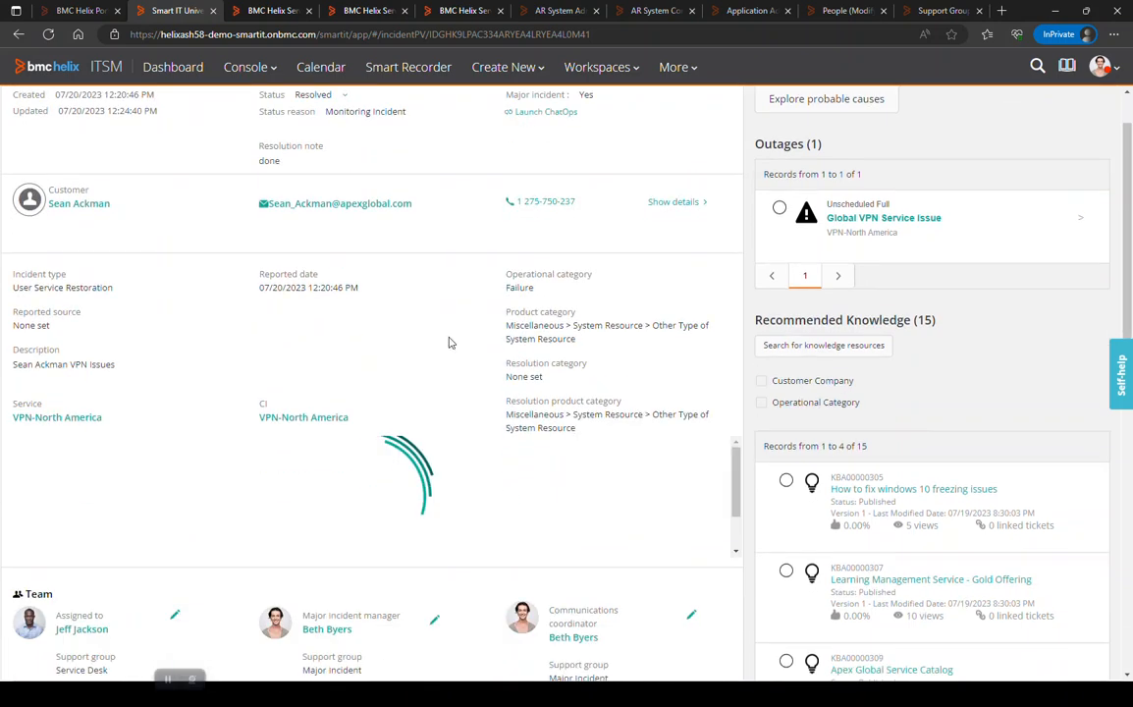
Create a related problem investigation from the incident's related items and try to save the draft problem.
scroll(449, 343, "down", 3)
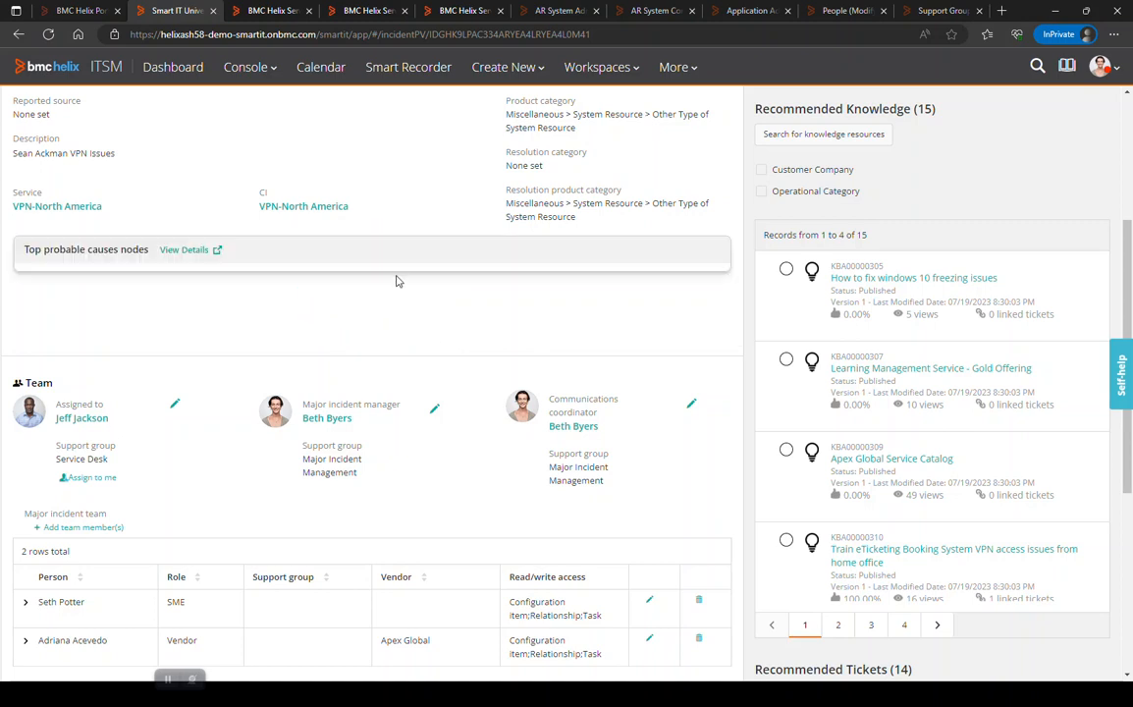
scroll(397, 282, "down", 4)
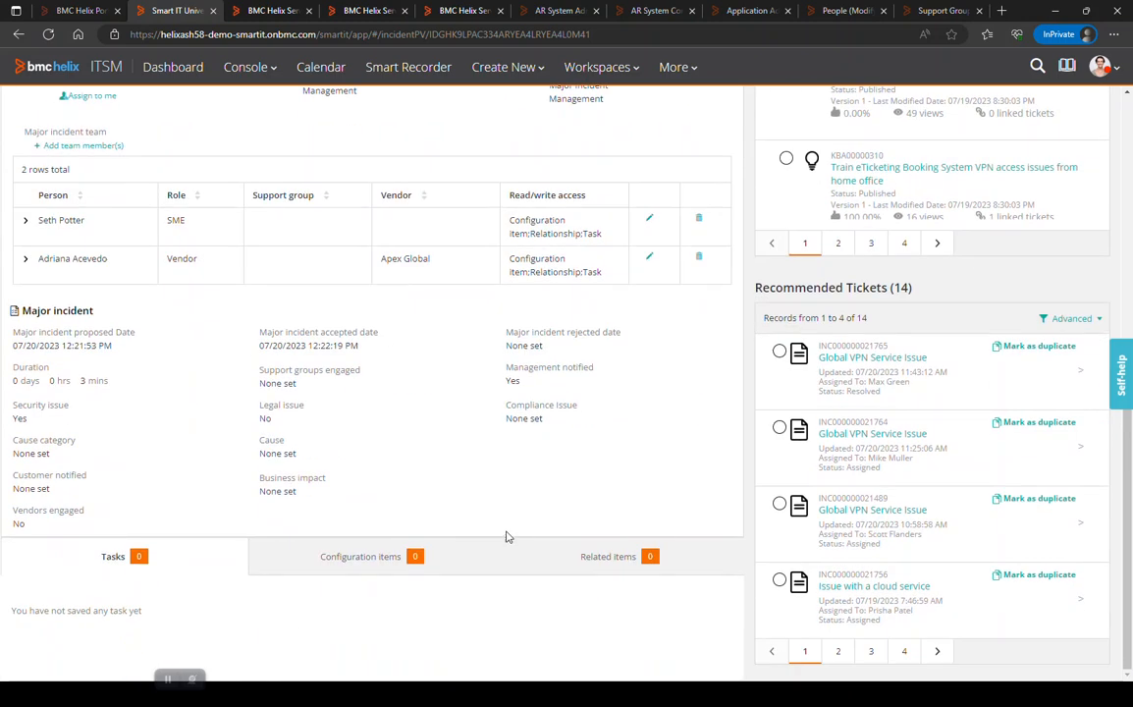
left_click(600, 561)
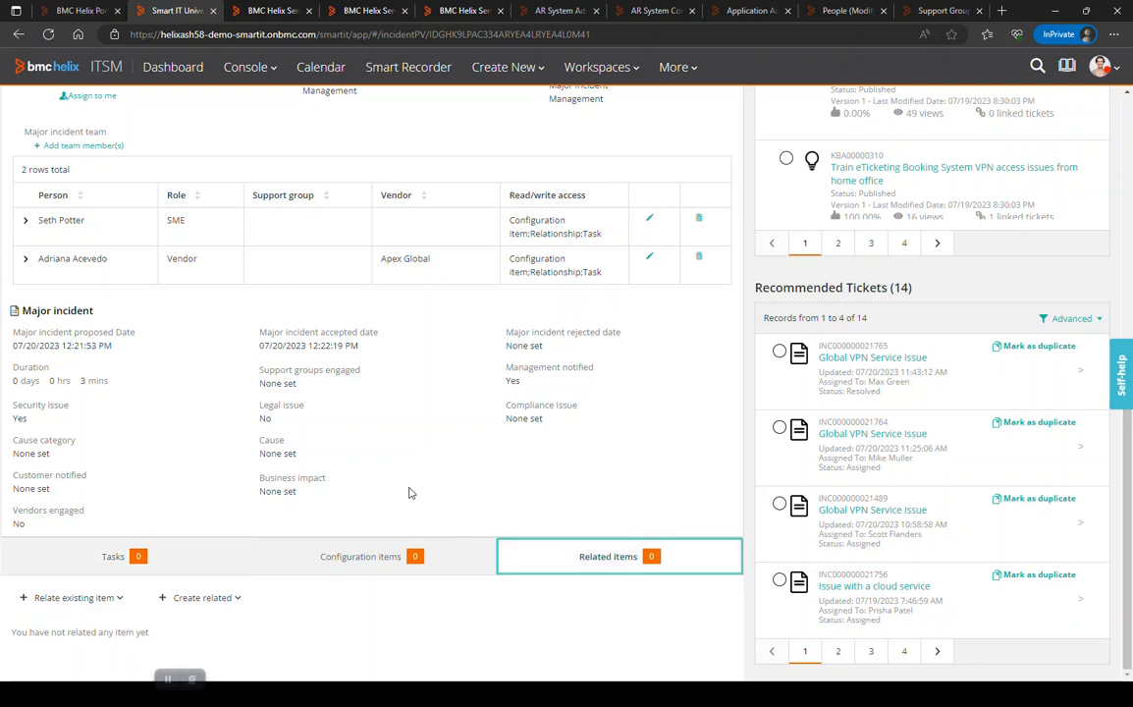
left_click(209, 598)
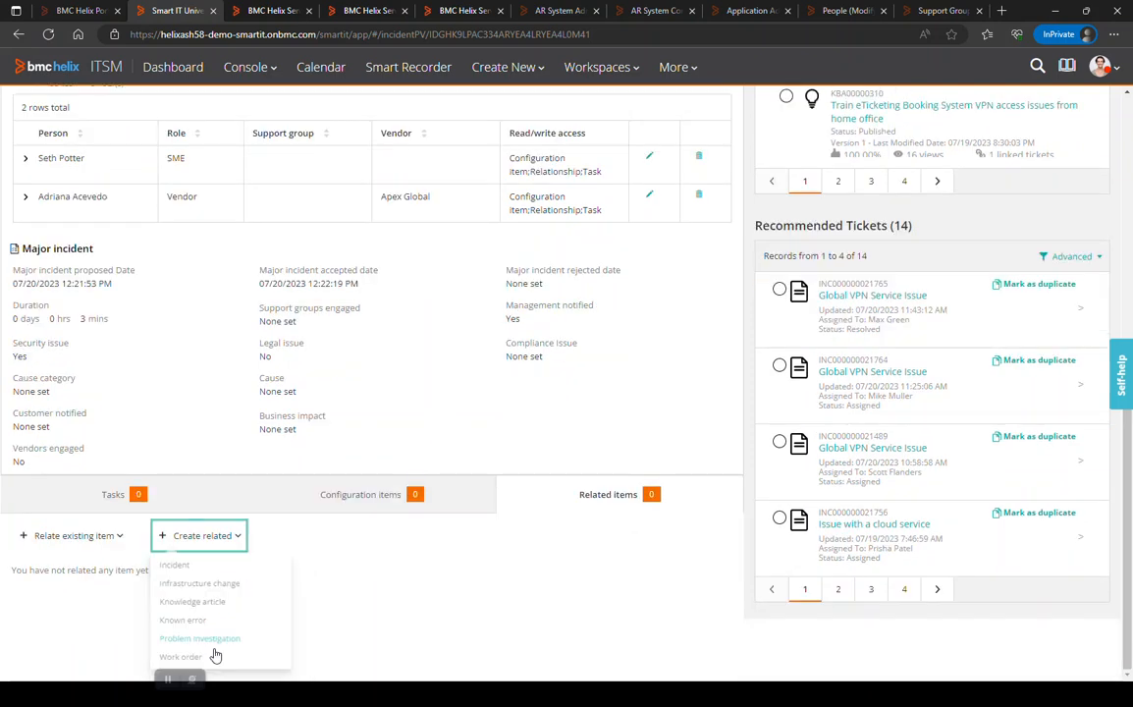
left_click(212, 645)
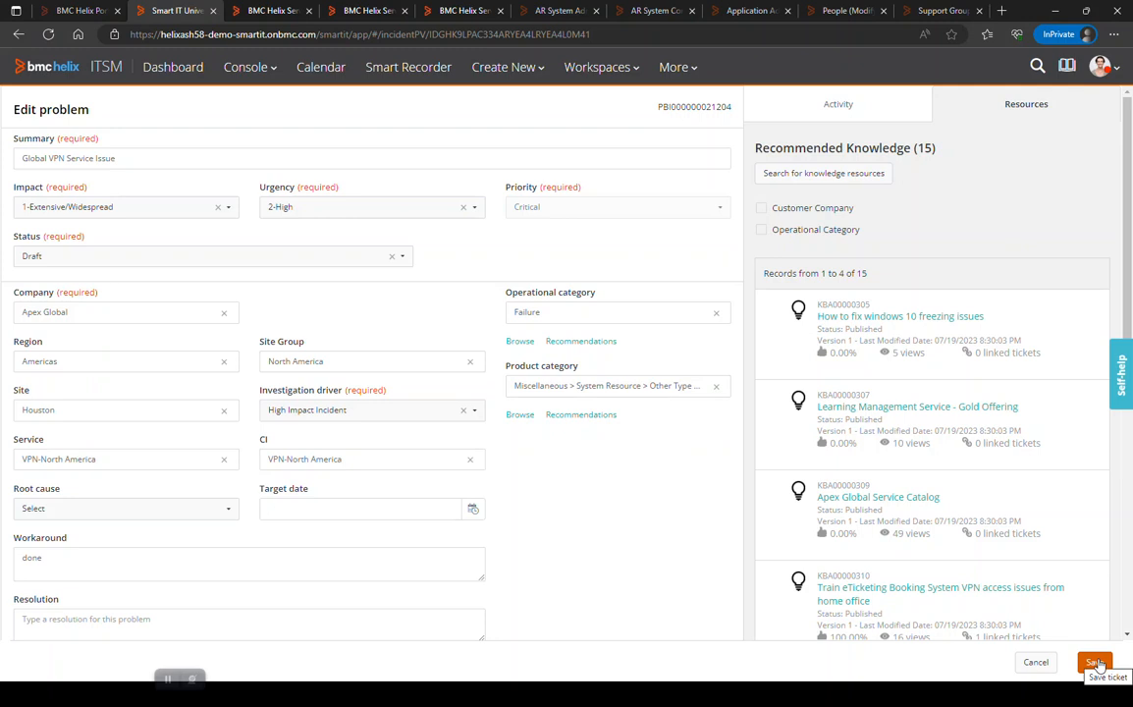
left_click(1096, 663)
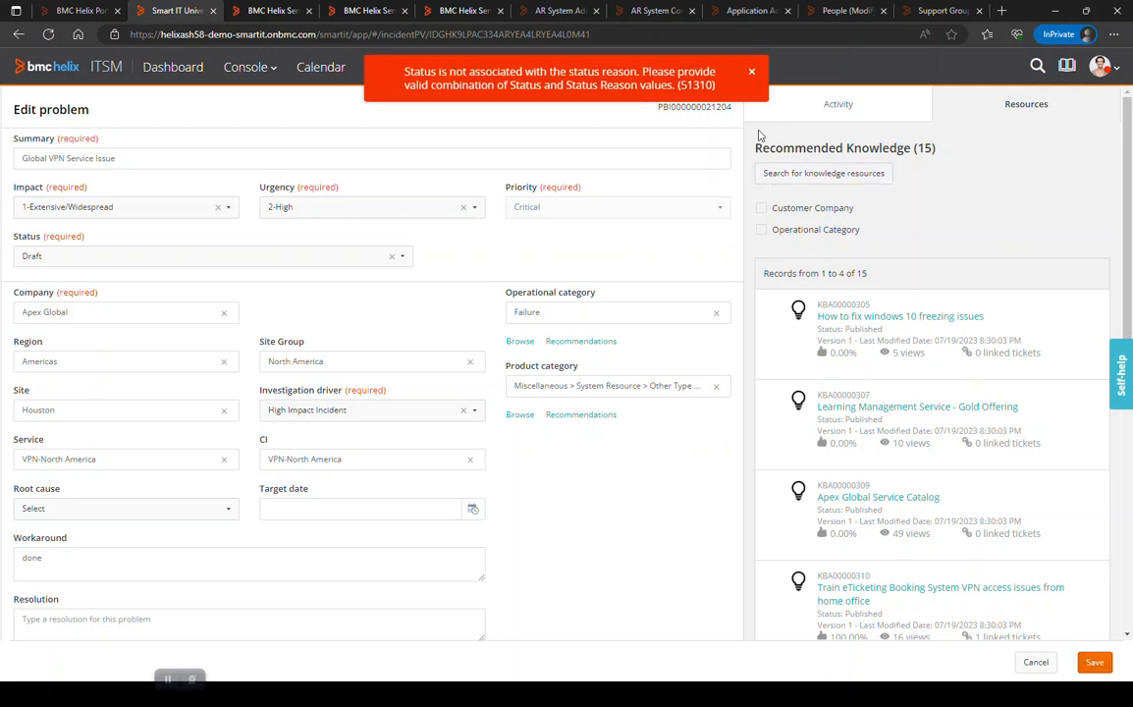
left_click(753, 73)
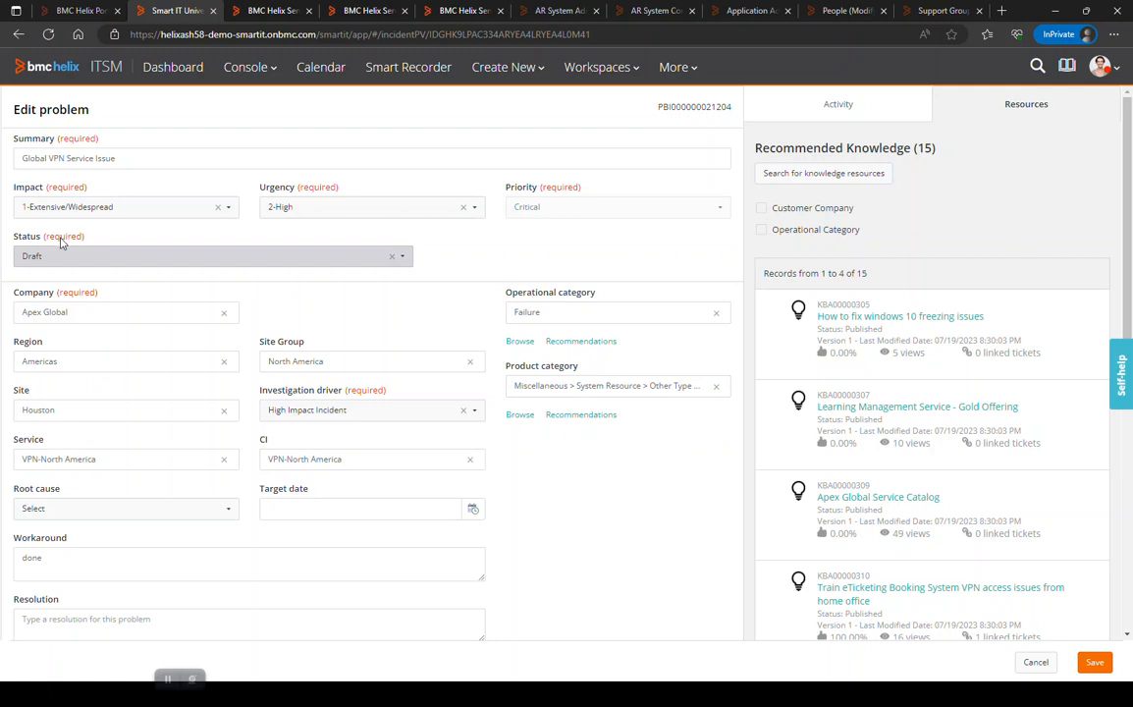
Open the Ticket Console, check the Major Incident filter options, and remove the All Open filter from the Major Incident Tickets list.
left_click(261, 75)
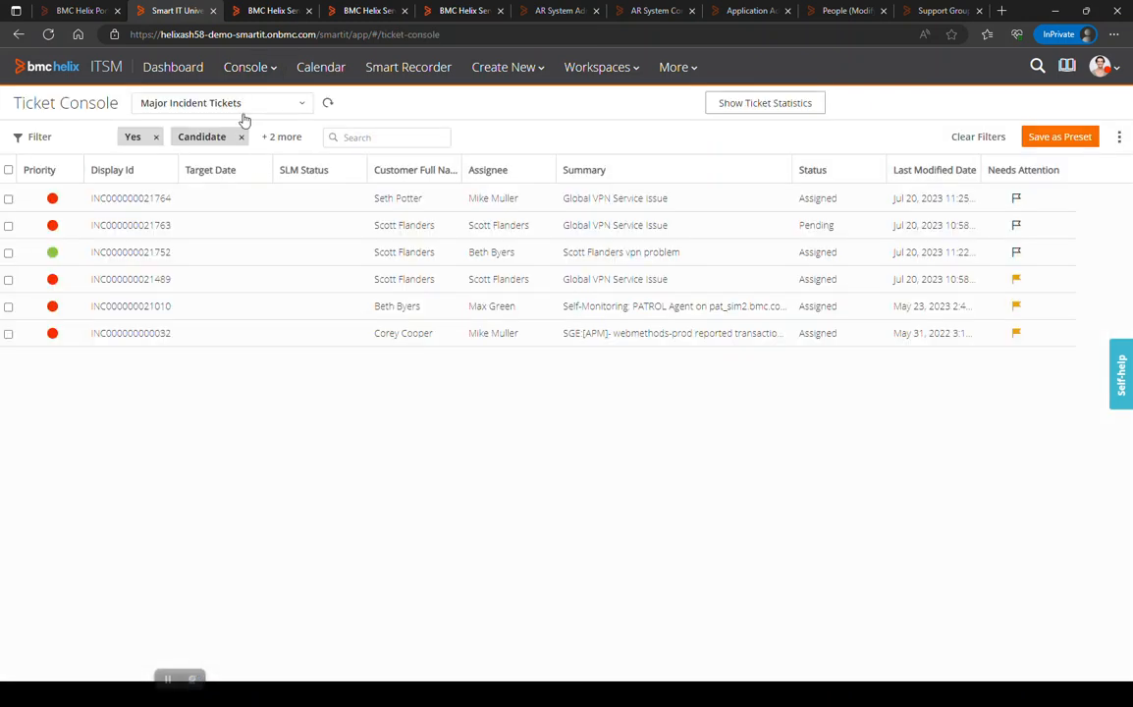
left_click(40, 137)
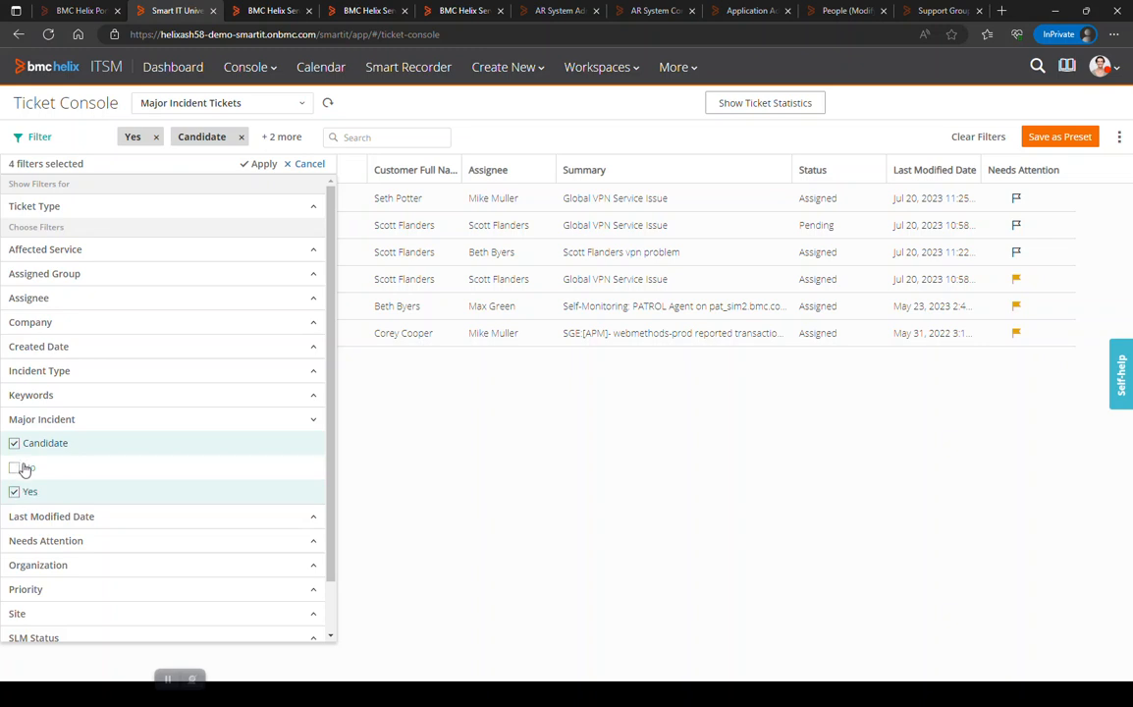
left_click(496, 486)
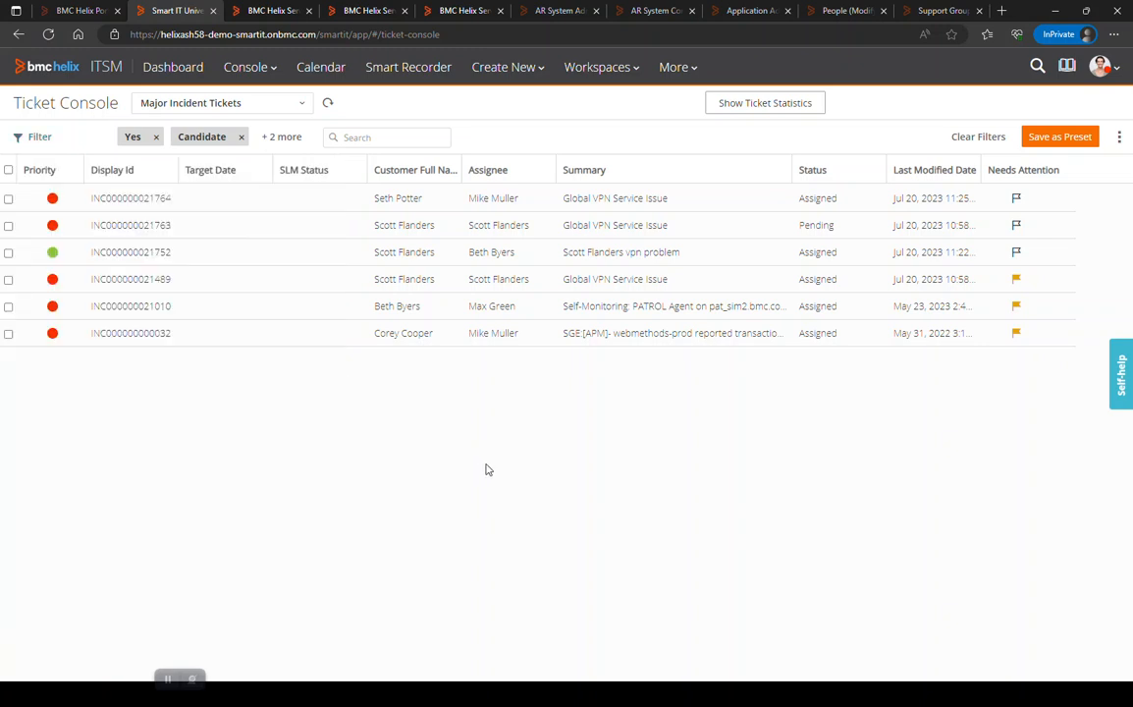
left_click(276, 141)
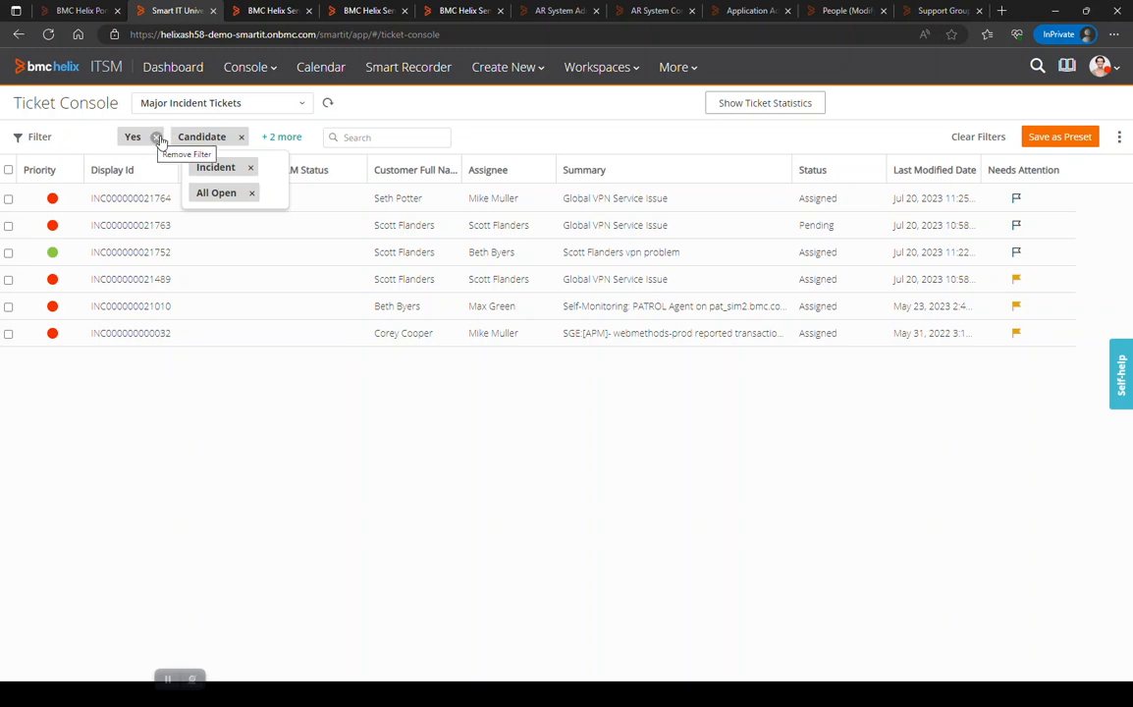
left_click(251, 193)
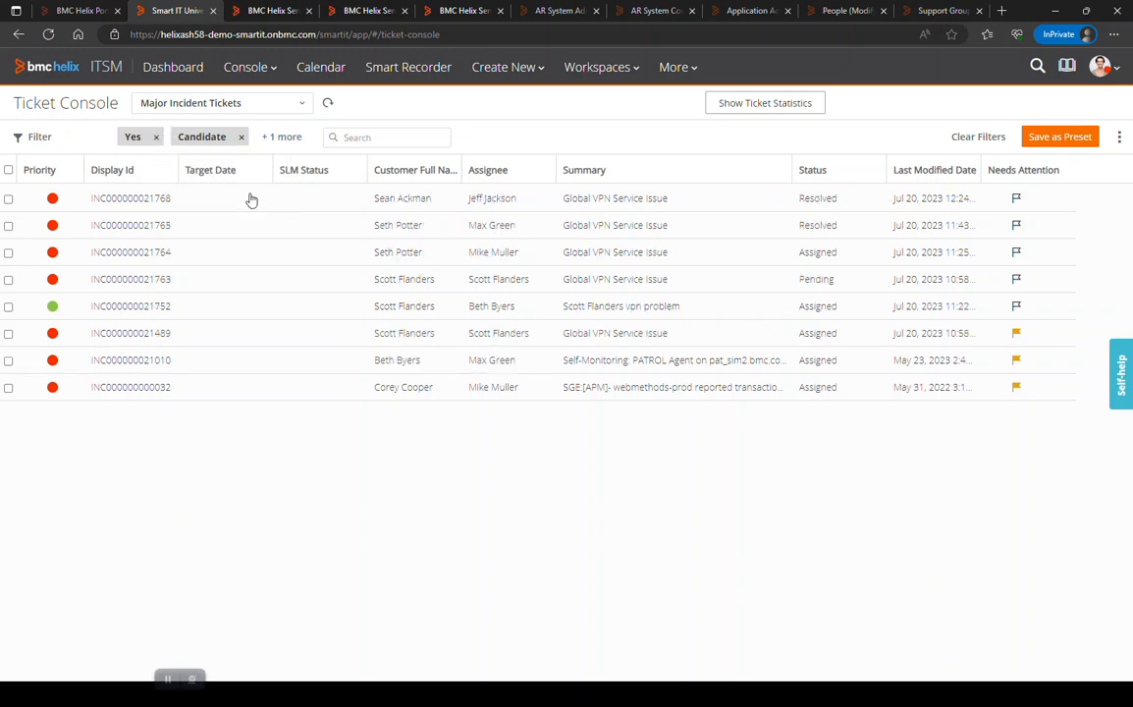